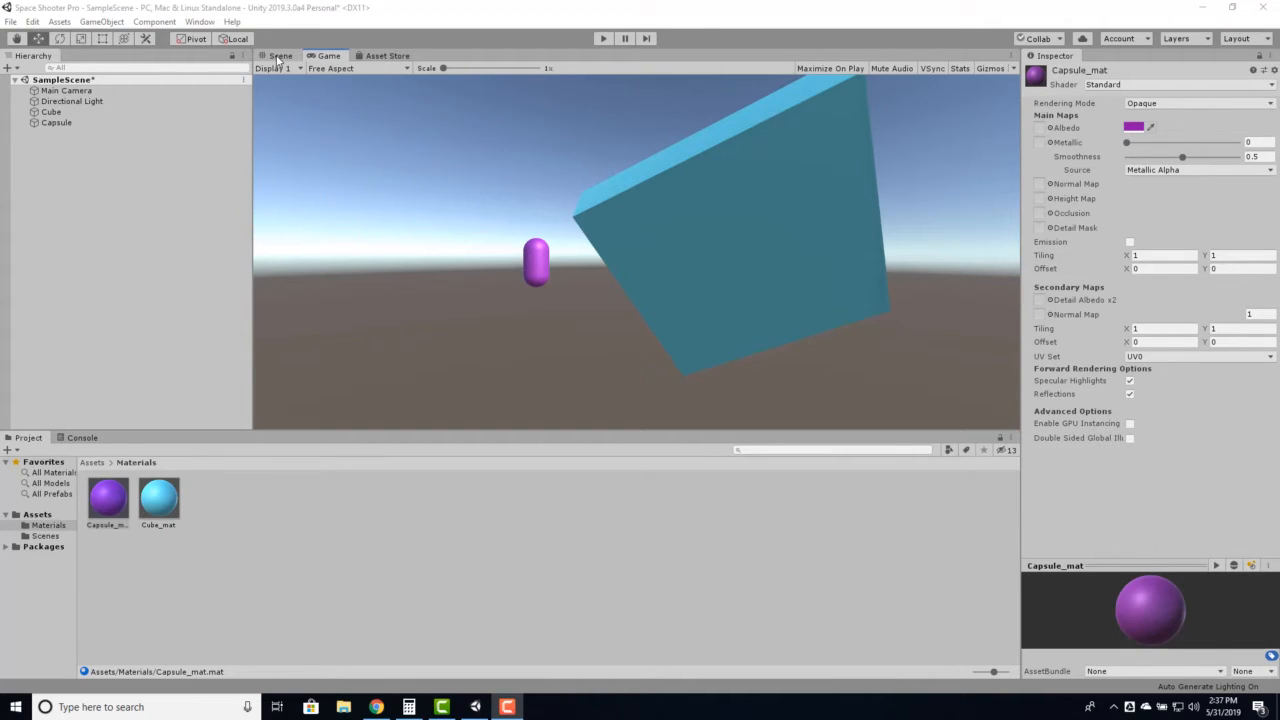
# - Compare the Scene and Game views, look at the Asset Store, and return to the Scene view
pyautogui.click(279, 57)
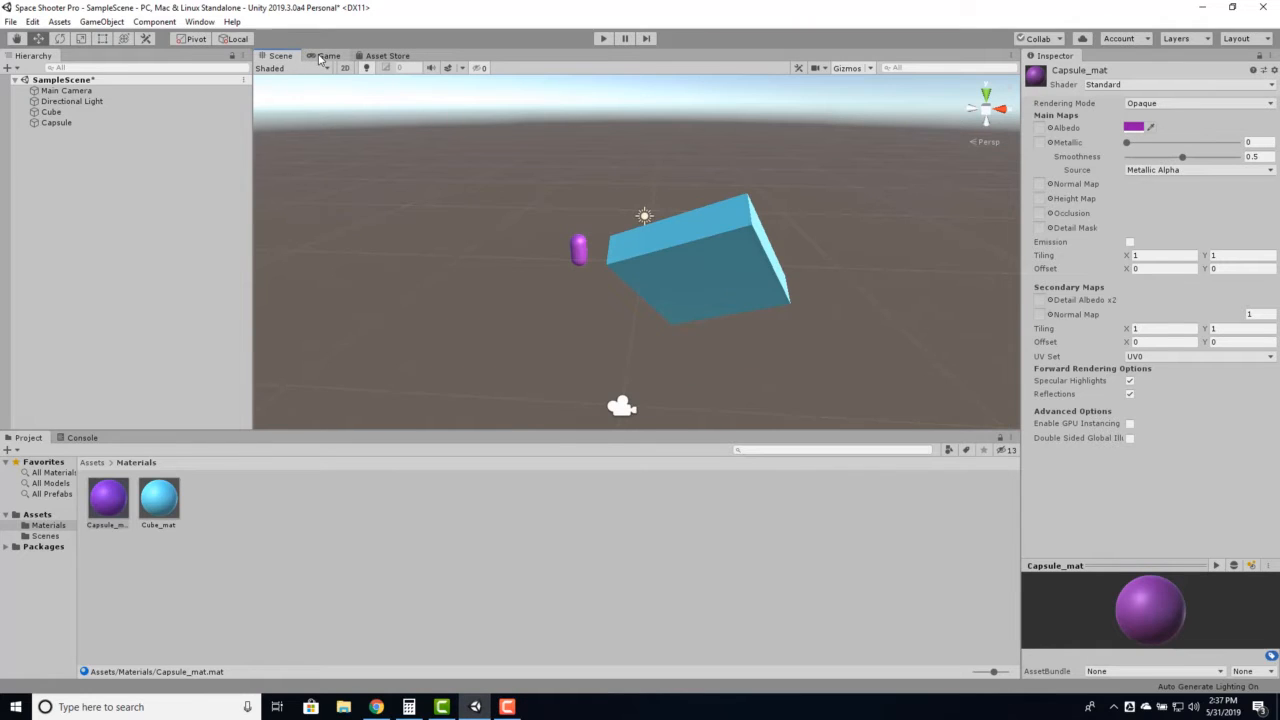
pyautogui.click(321, 57)
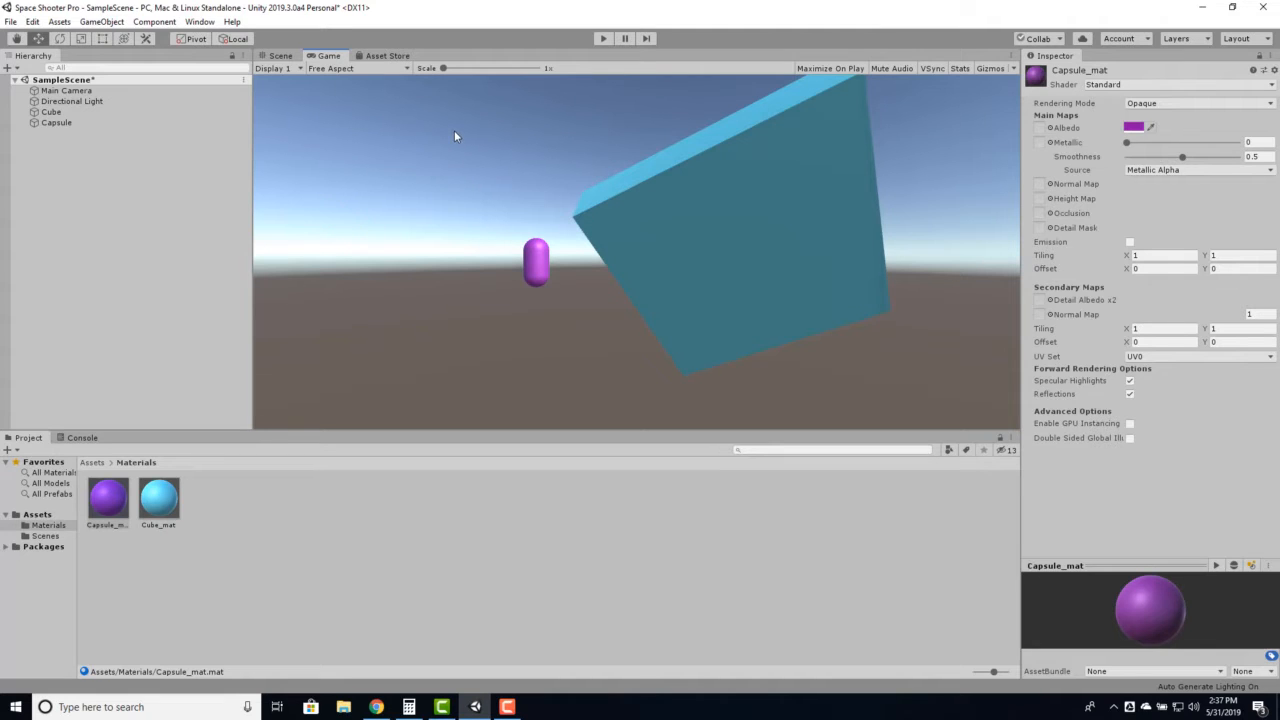
pyautogui.click(274, 57)
pyautogui.click(320, 60)
pyautogui.click(279, 56)
pyautogui.click(366, 58)
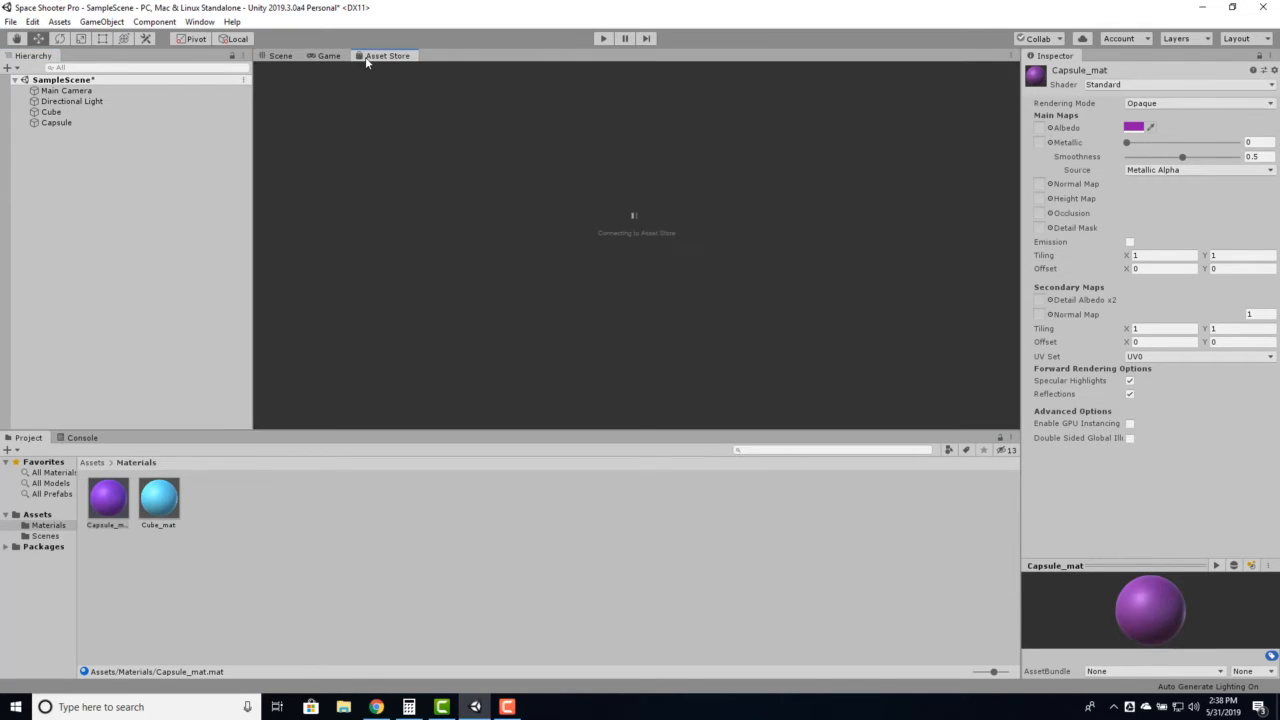
pyautogui.click(310, 58)
pyautogui.click(279, 57)
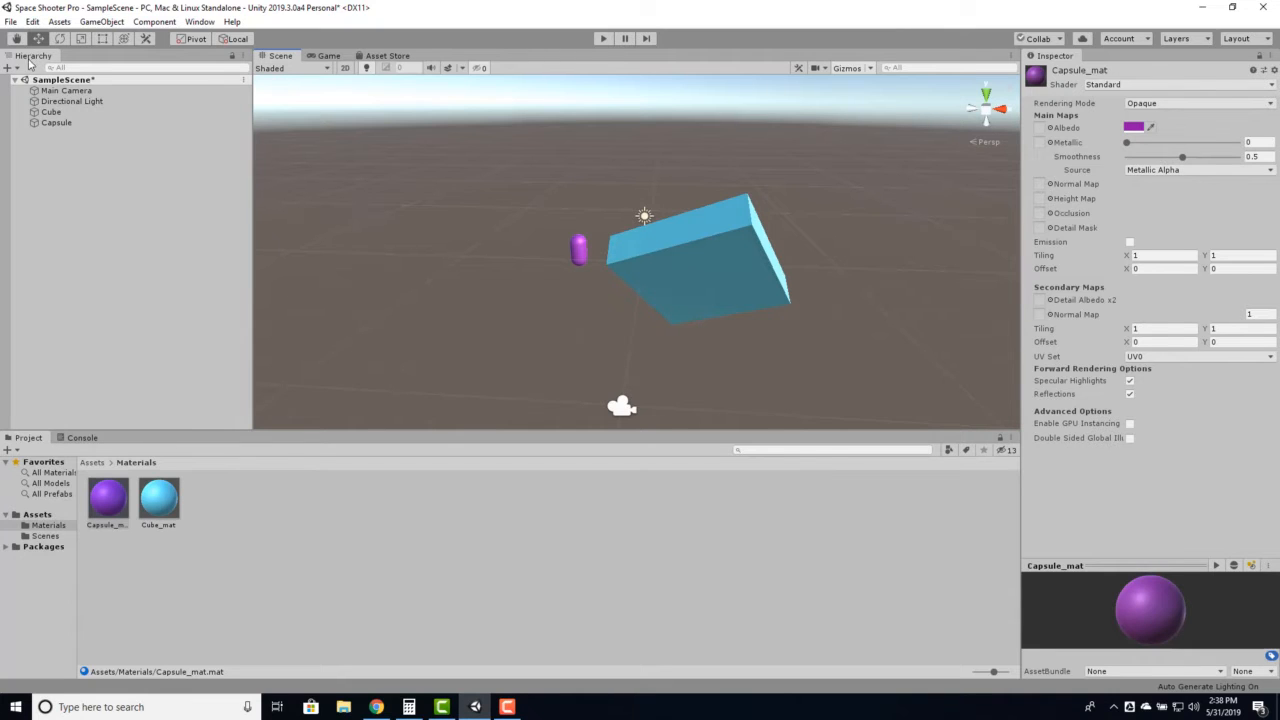
# - Widen the Hierarchy area by relocating its panel, dock the Game view beneath the Scene view, and enlarge the Game view
pyautogui.moveTo(35, 58); pyautogui.dragTo(314, 133)
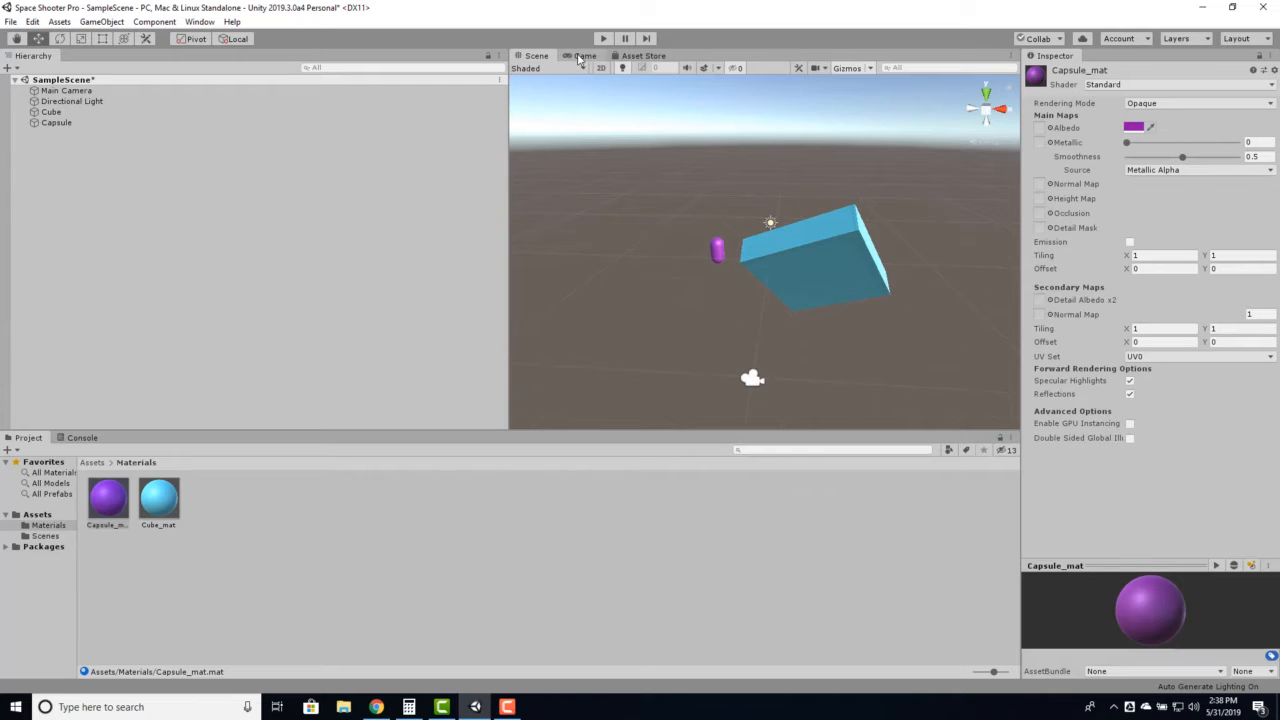
pyautogui.moveTo(578, 62); pyautogui.dragTo(633, 362)
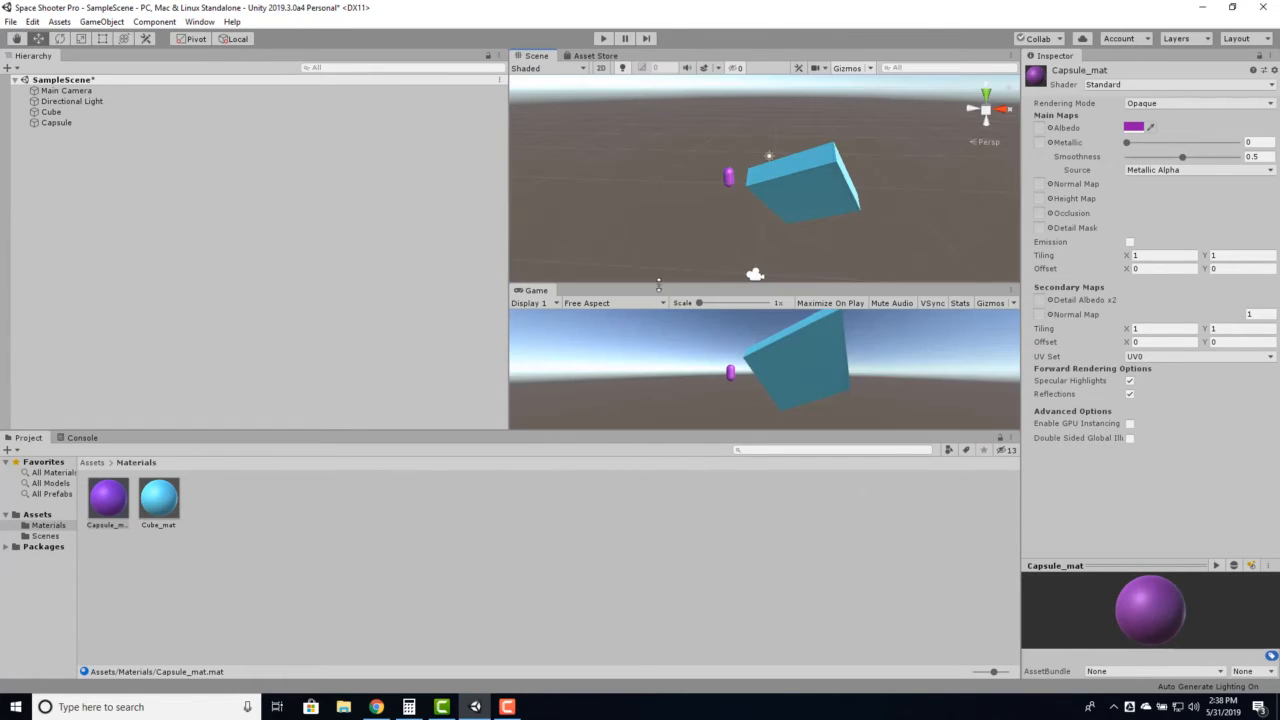
pyautogui.moveTo(658, 286); pyautogui.dragTo(656, 241)
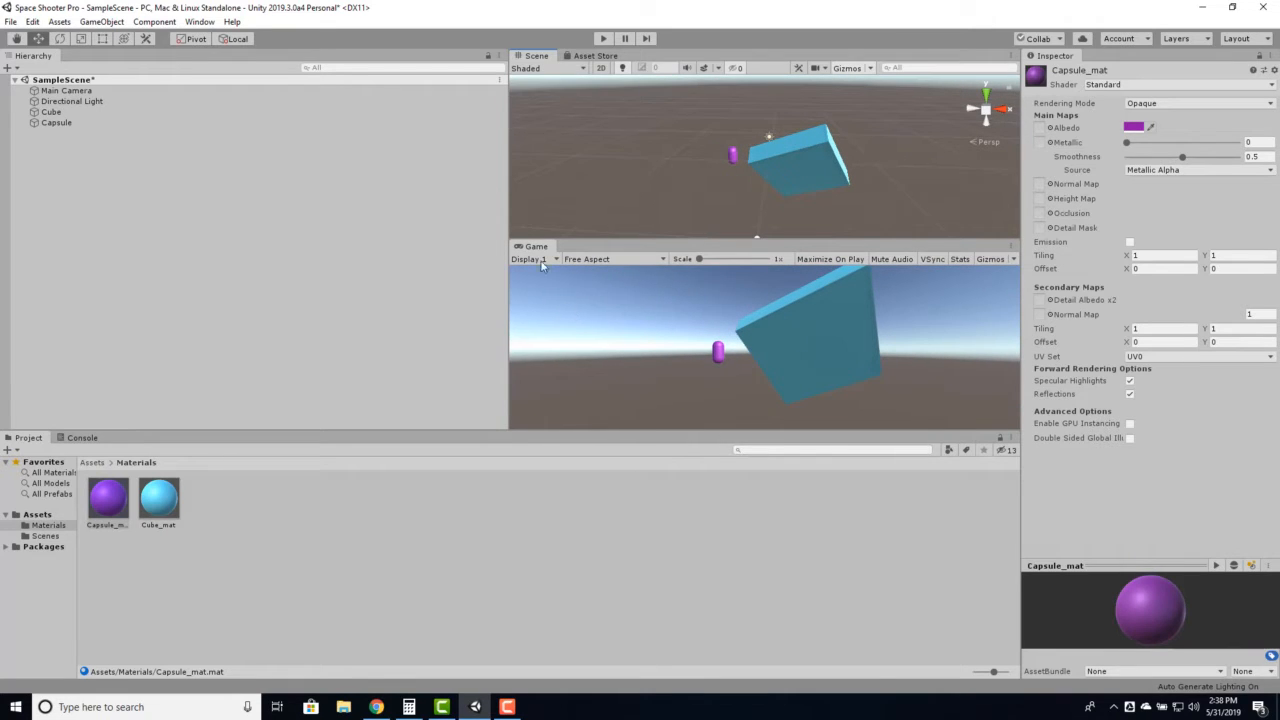
# - Move the Cube in the scene to about X 0.32, Y -1.19, Z -0.12
pyautogui.click(60, 112)
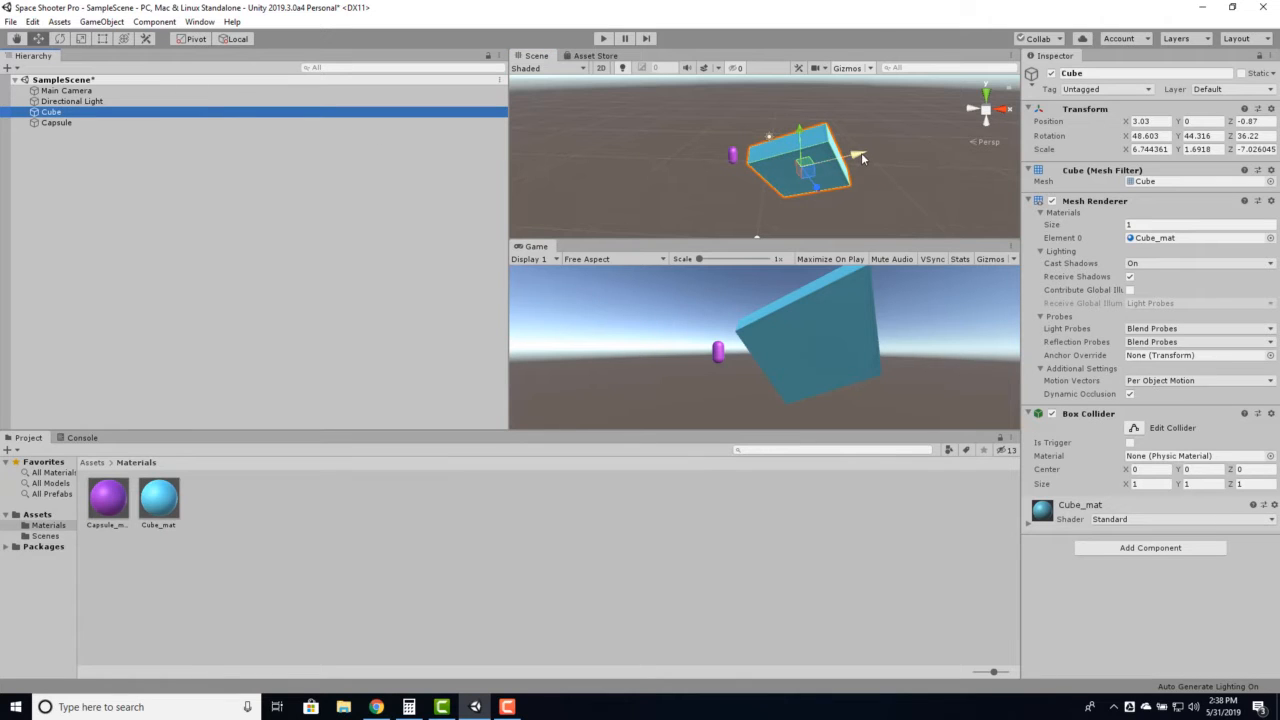
pyautogui.moveTo(861, 152); pyautogui.dragTo(827, 146)
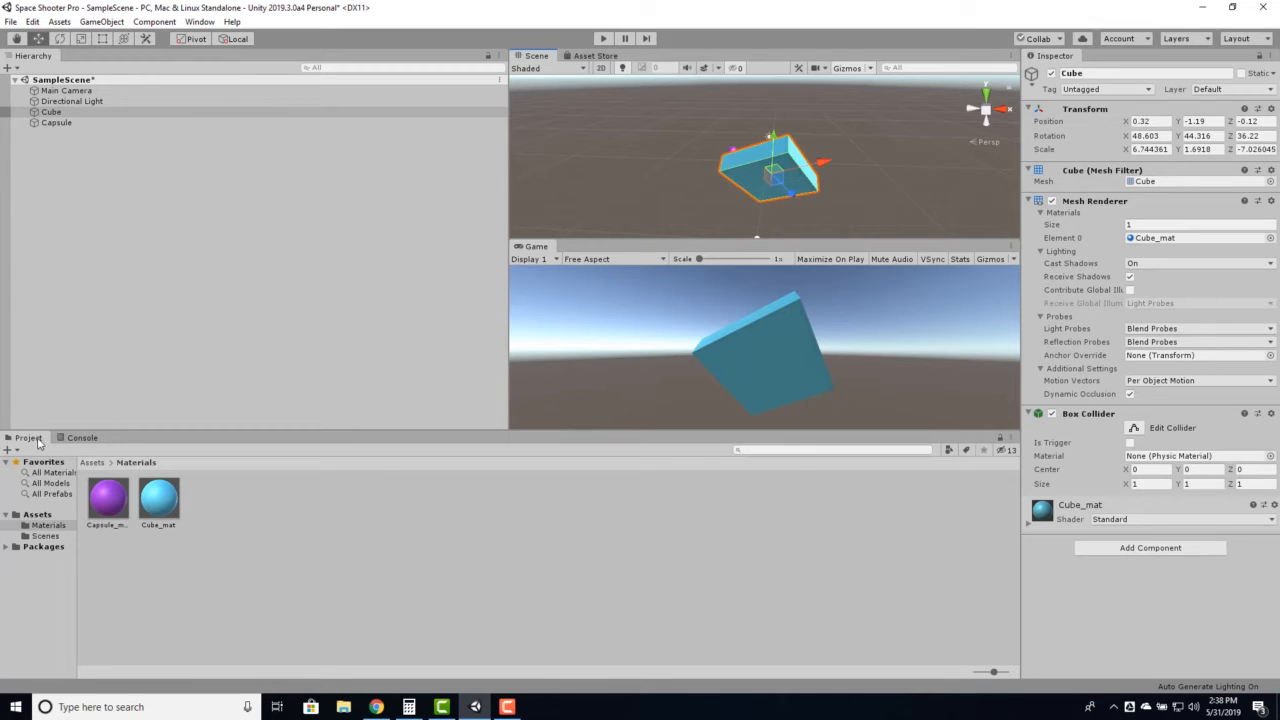
# - Try docking the Project panel beside the Game view and the Inspector beside the Scene view, and restore the Default layout
pyautogui.moveTo(38, 438); pyautogui.dragTo(536, 285)
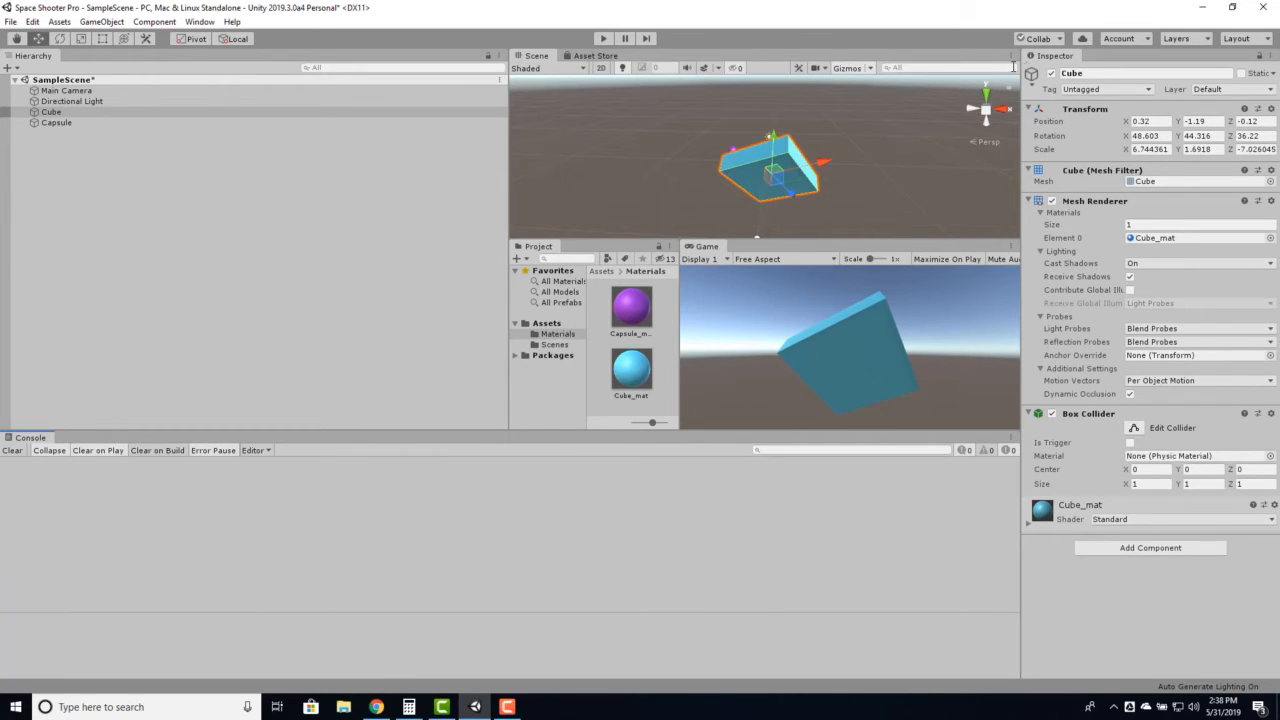
pyautogui.moveTo(1038, 58); pyautogui.dragTo(660, 165)
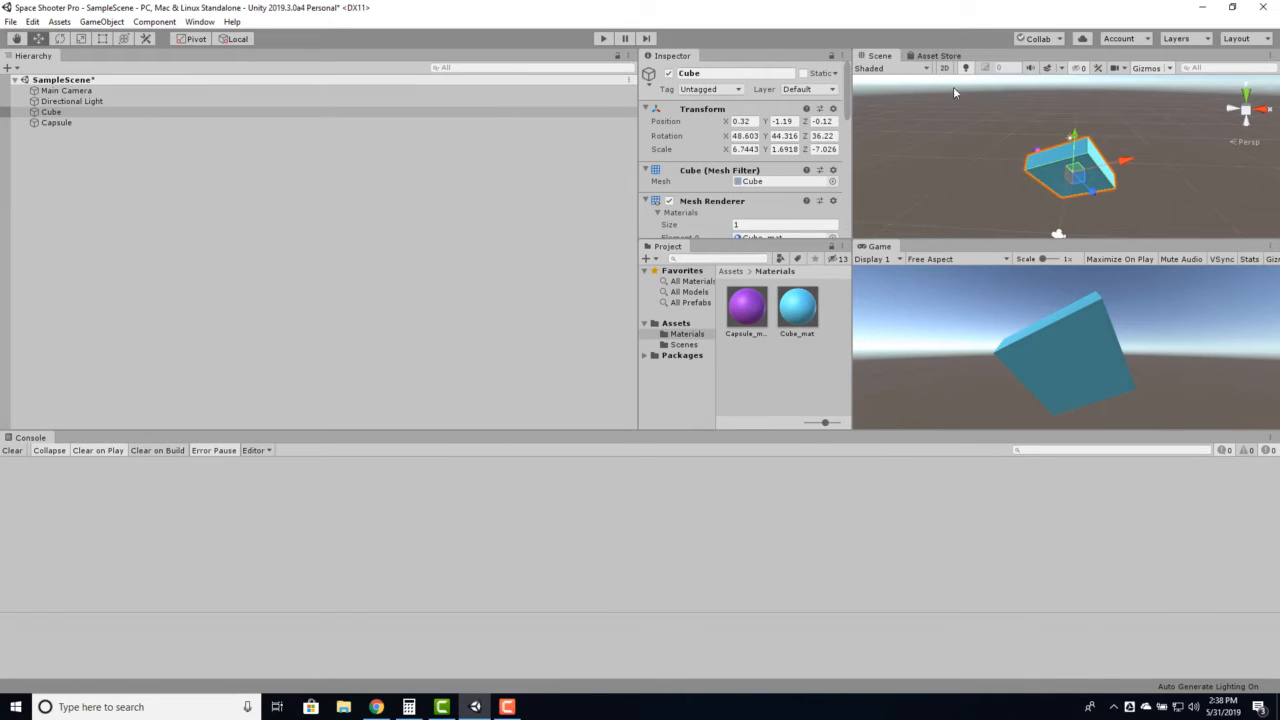
pyautogui.click(1265, 40)
pyautogui.click(1205, 85)
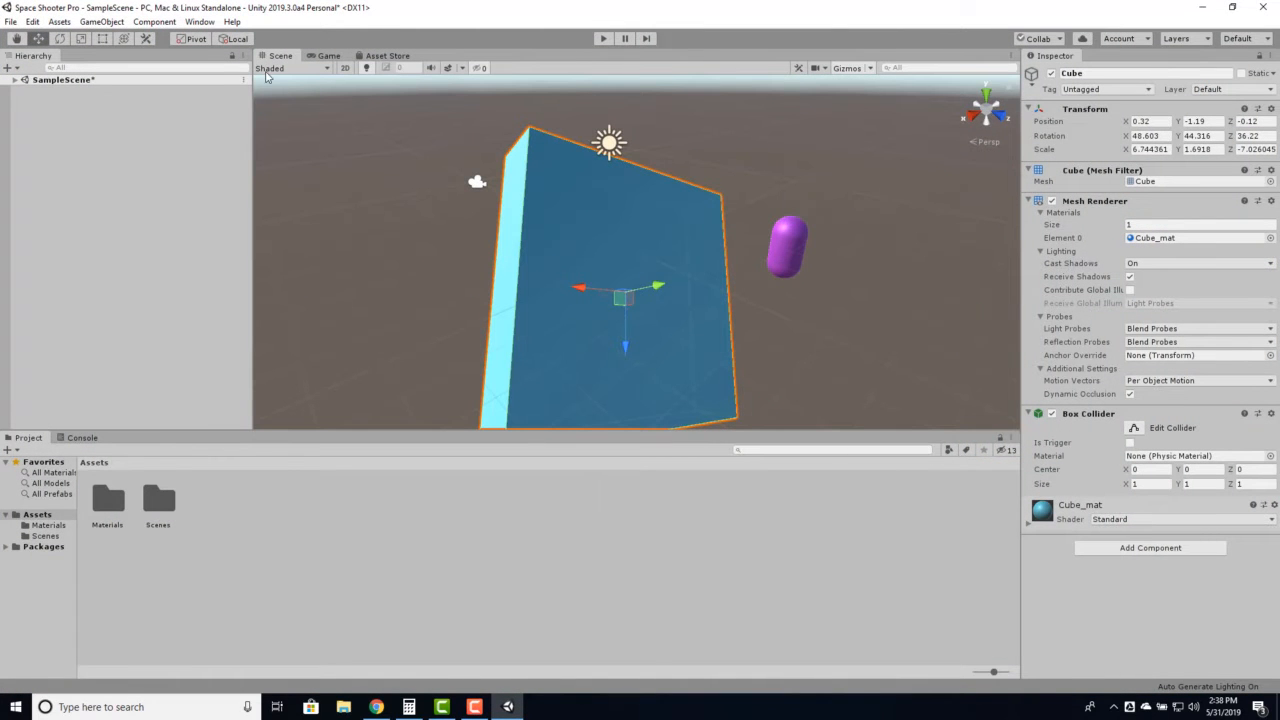
# - In the Default layout, dock the Game view beneath the Scene view and enlarge it slightly
pyautogui.click(328, 56)
pyautogui.click(281, 57)
pyautogui.click(320, 56)
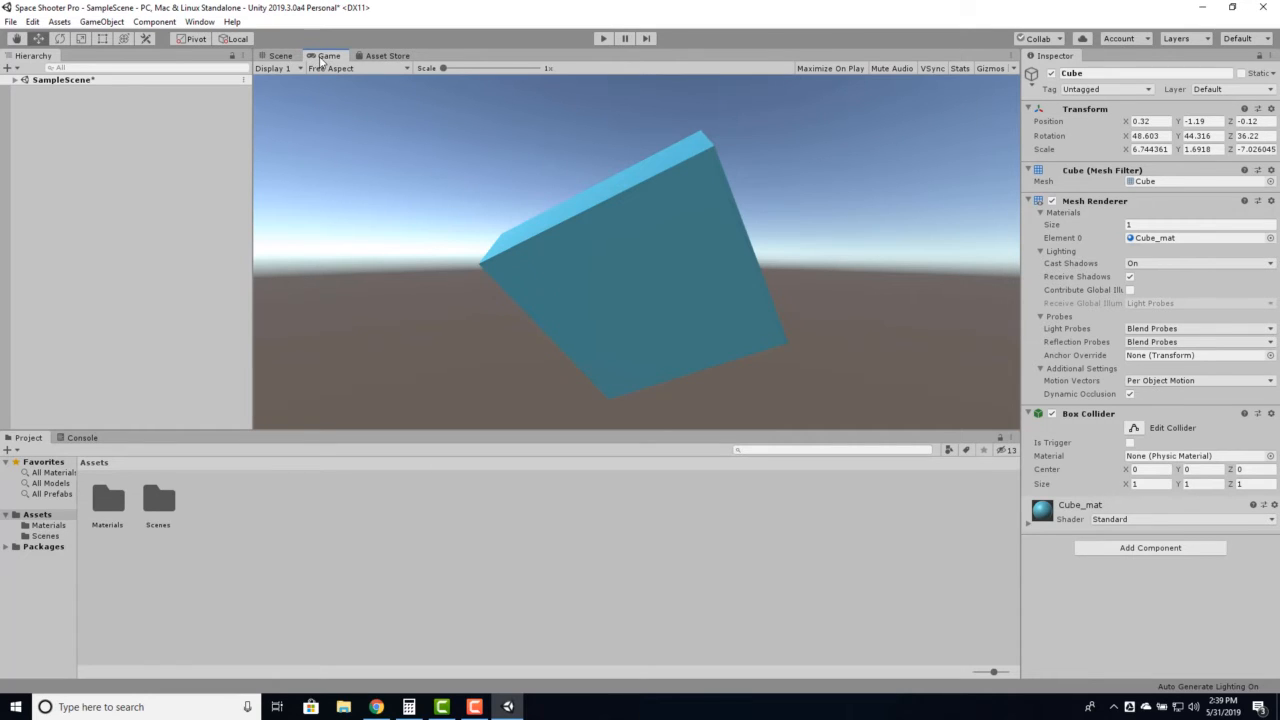
pyautogui.moveTo(325, 58); pyautogui.dragTo(411, 371)
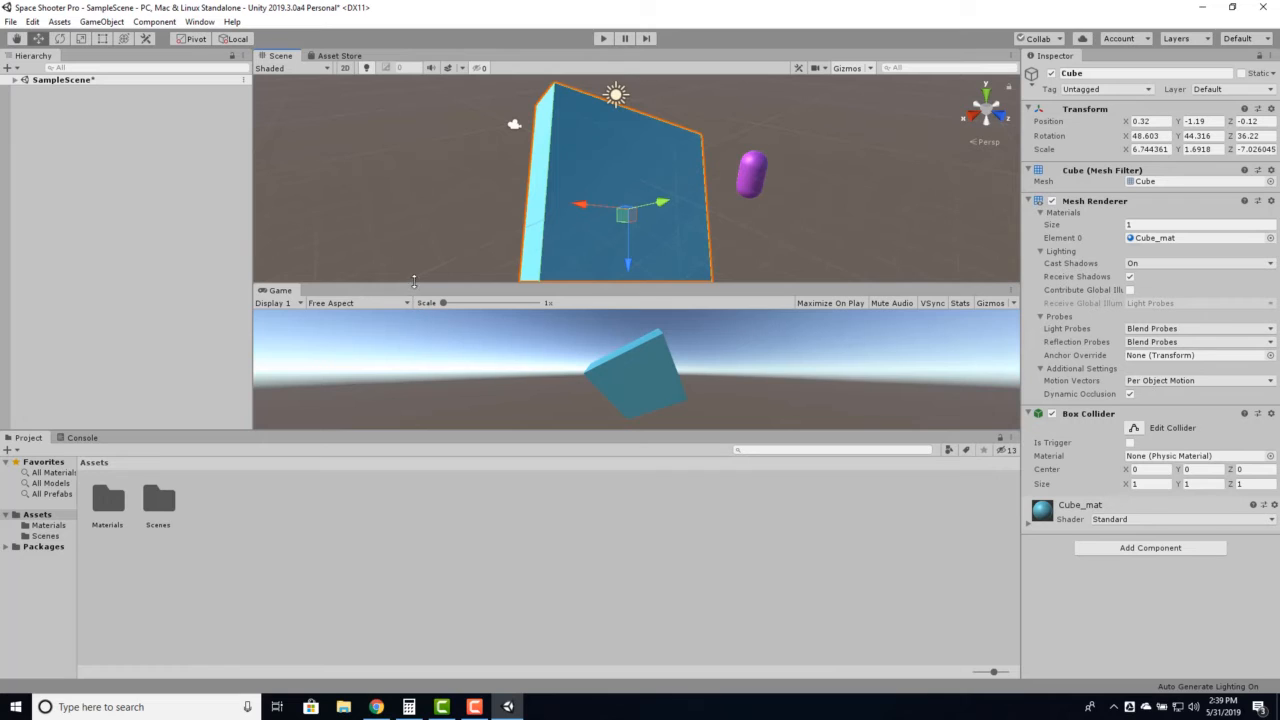
pyautogui.moveTo(413, 271); pyautogui.dragTo(409, 252)
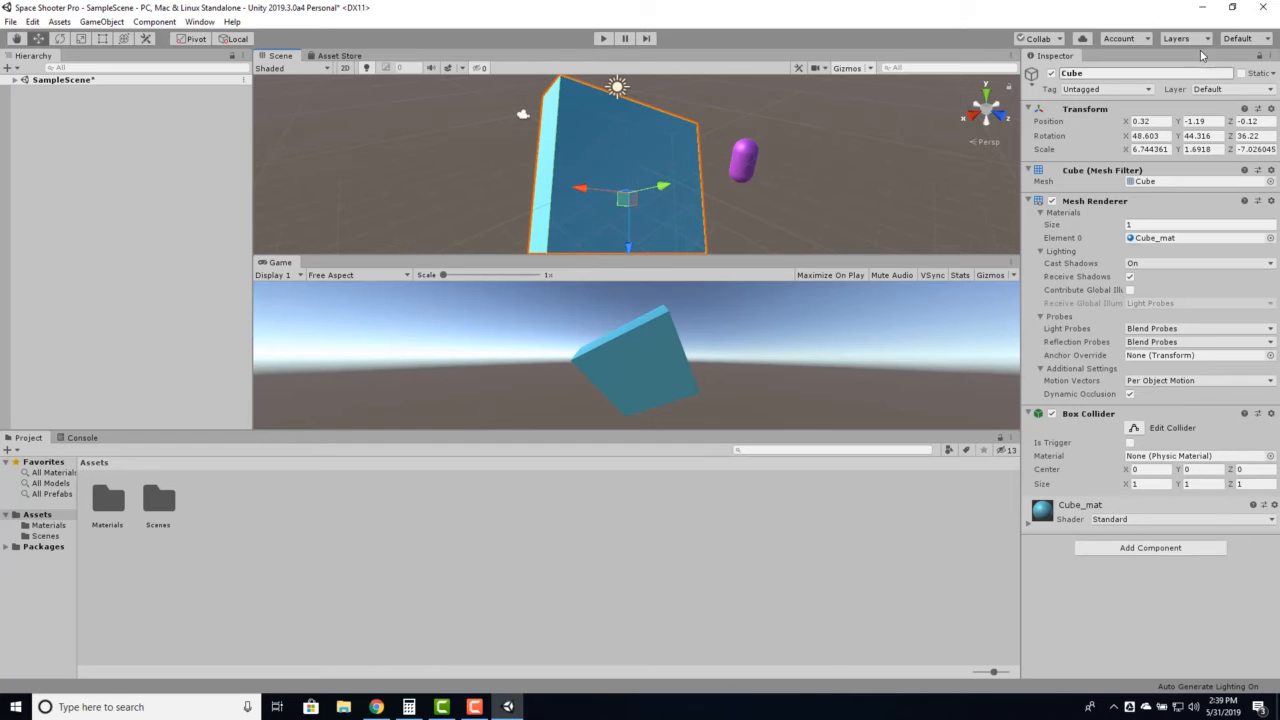
# - Apply the Tall layout and dock the Game view beneath the Scene view, sharing the height about equally
pyautogui.click(1255, 40)
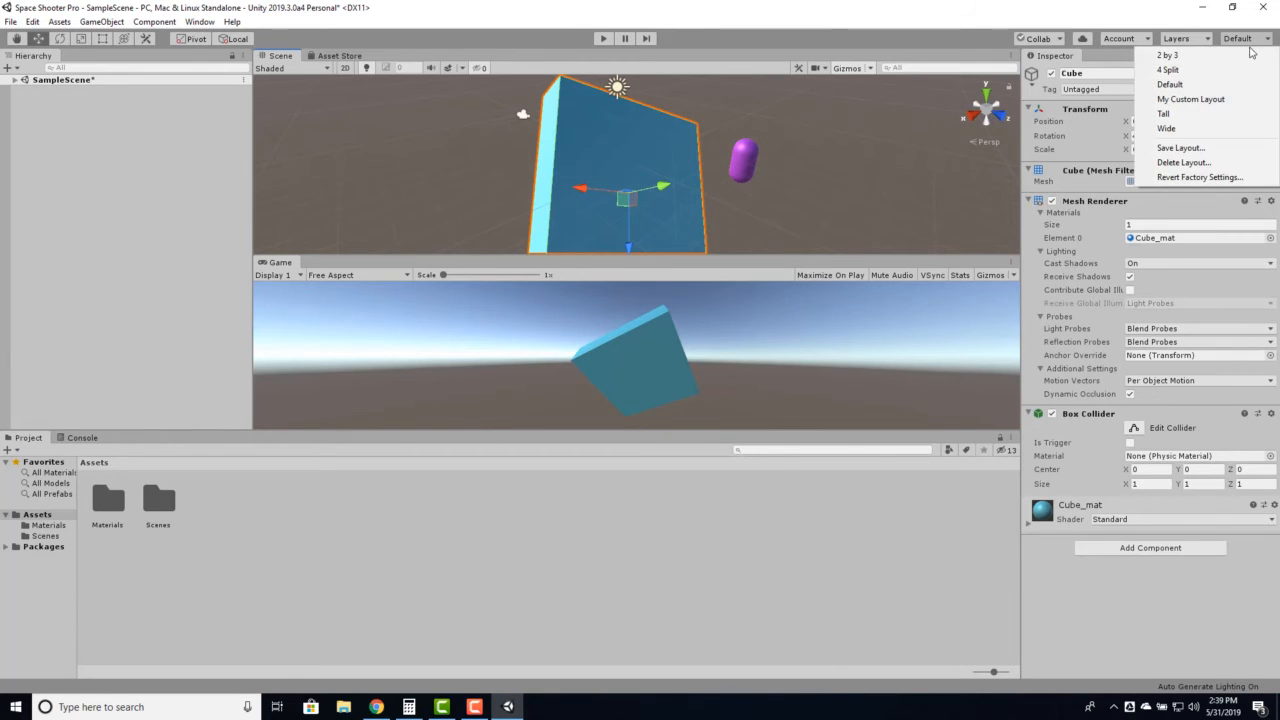
pyautogui.click(1190, 115)
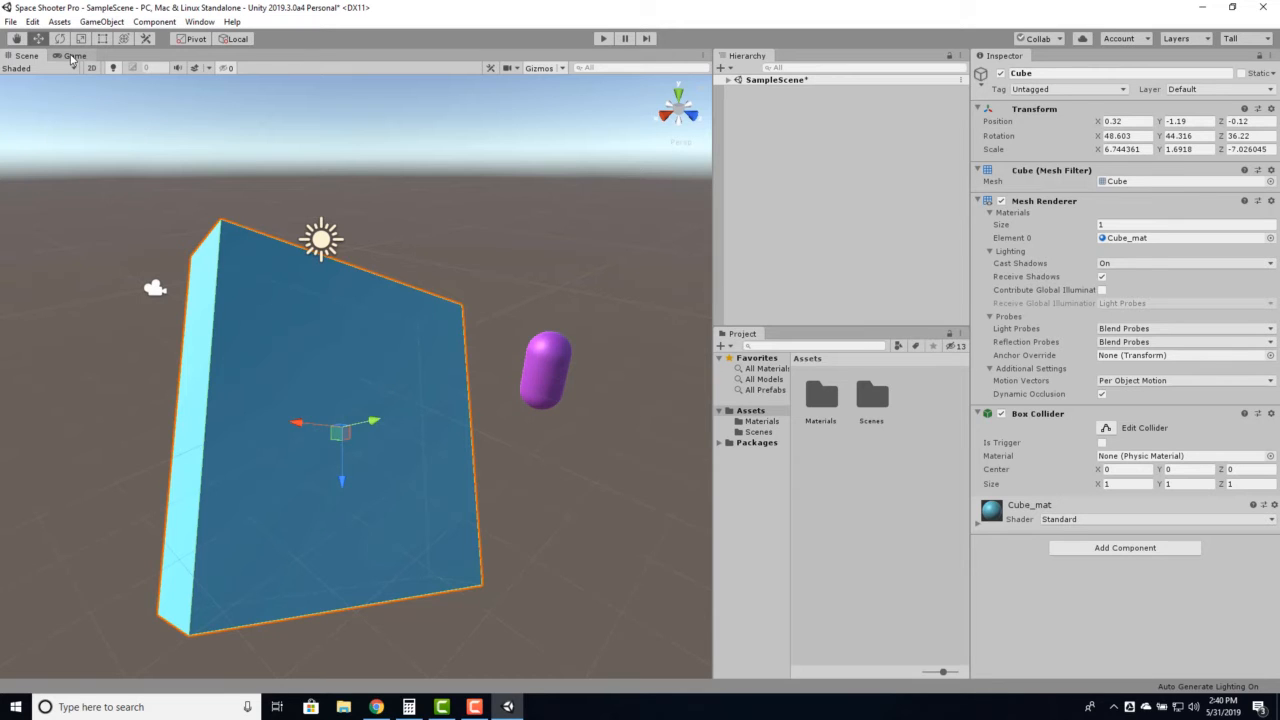
pyautogui.click(72, 57)
pyautogui.moveTo(72, 57); pyautogui.dragTo(303, 556)
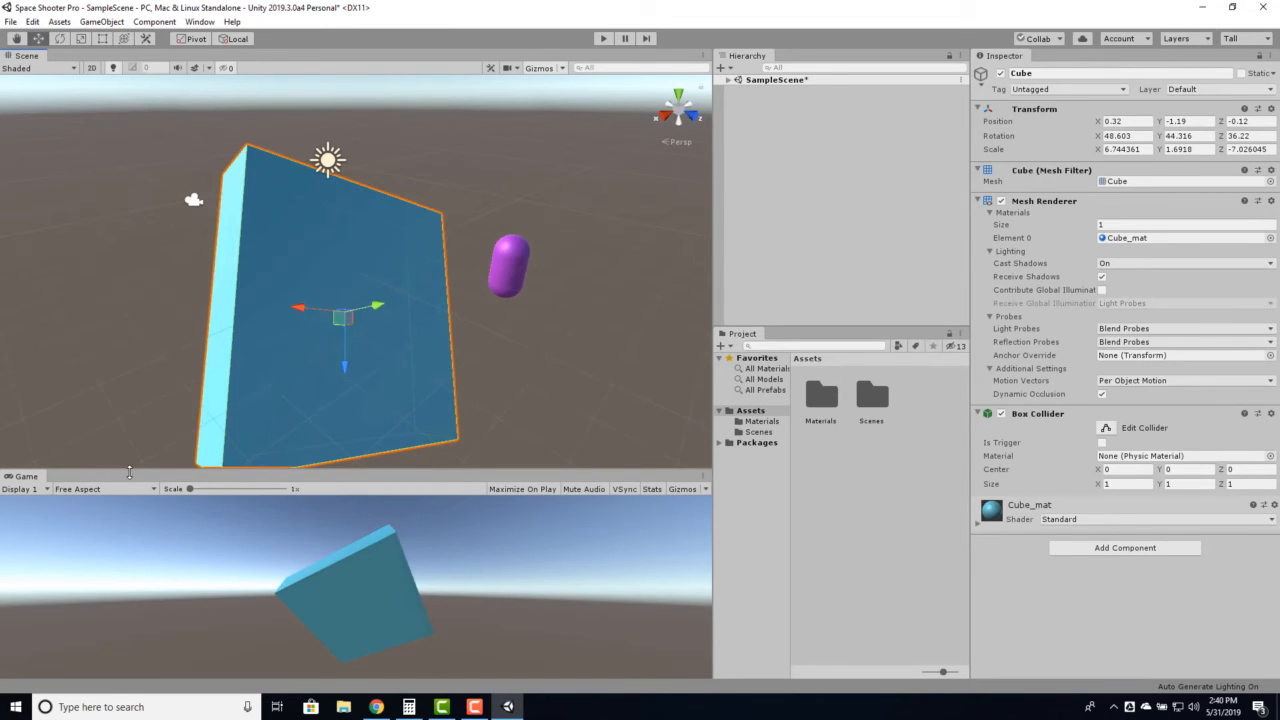
pyautogui.moveTo(129, 472); pyautogui.dragTo(145, 329)
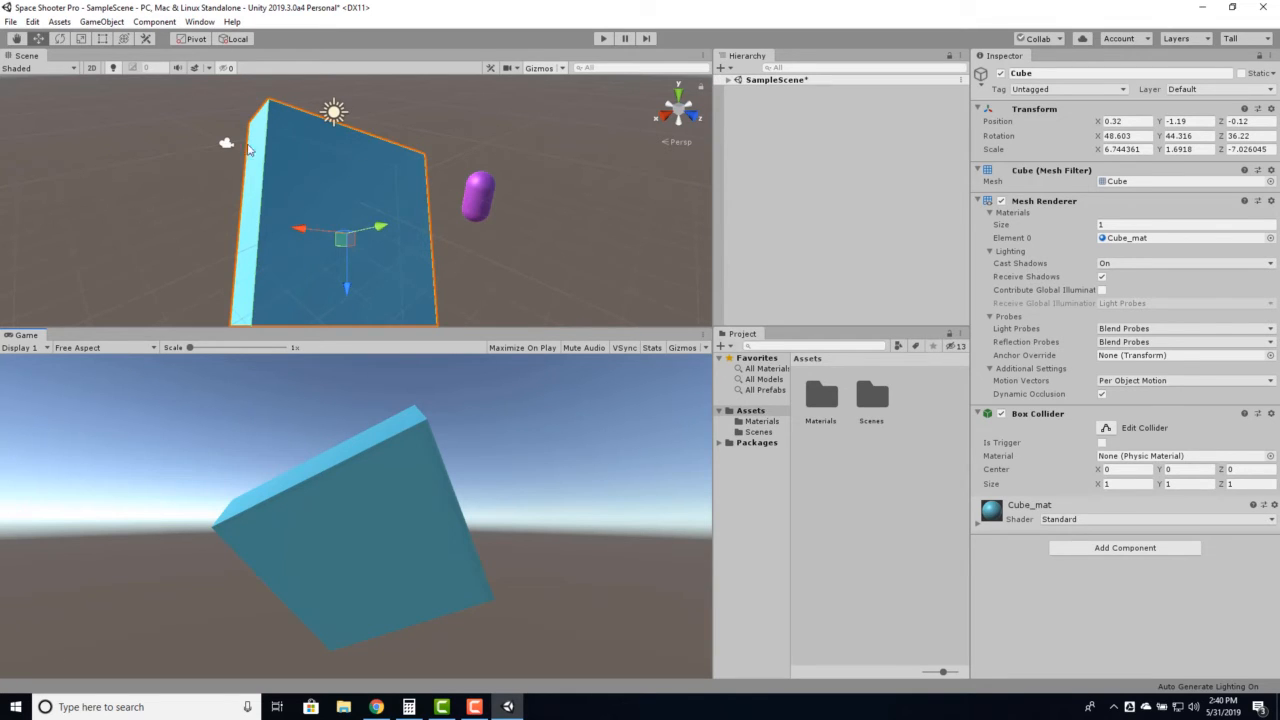
# - Move the Cube along its blue axis to about X 0.05, Y -0.76, Z -0.39
pyautogui.moveTo(347, 287)
pyautogui.mouseDown()
pyautogui.moveTo(348, 256)
pyautogui.moveTo(356, 291)
pyautogui.moveTo(350, 281)
pyautogui.mouseUp()
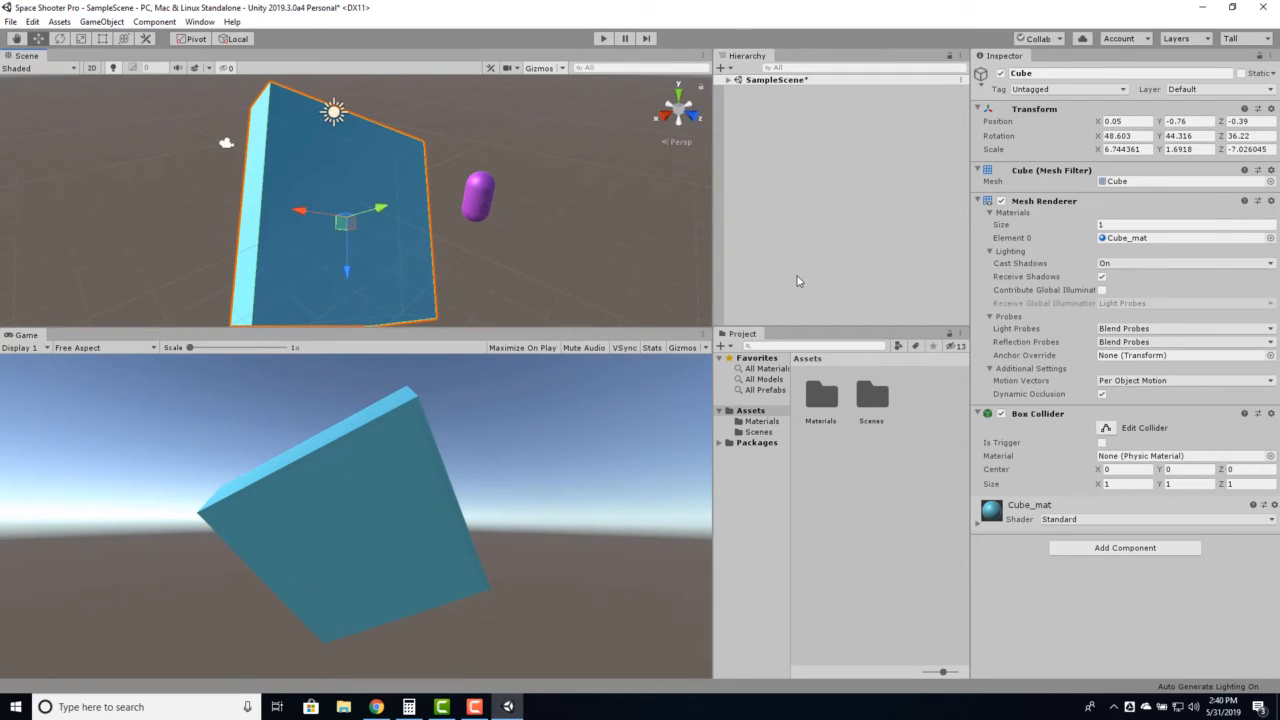
# - Expand SampleScene and examine the properties of the Main Camera, Directional Light, Cube and Capsule
pyautogui.click(728, 80)
pyautogui.click(775, 90)
pyautogui.click(780, 101)
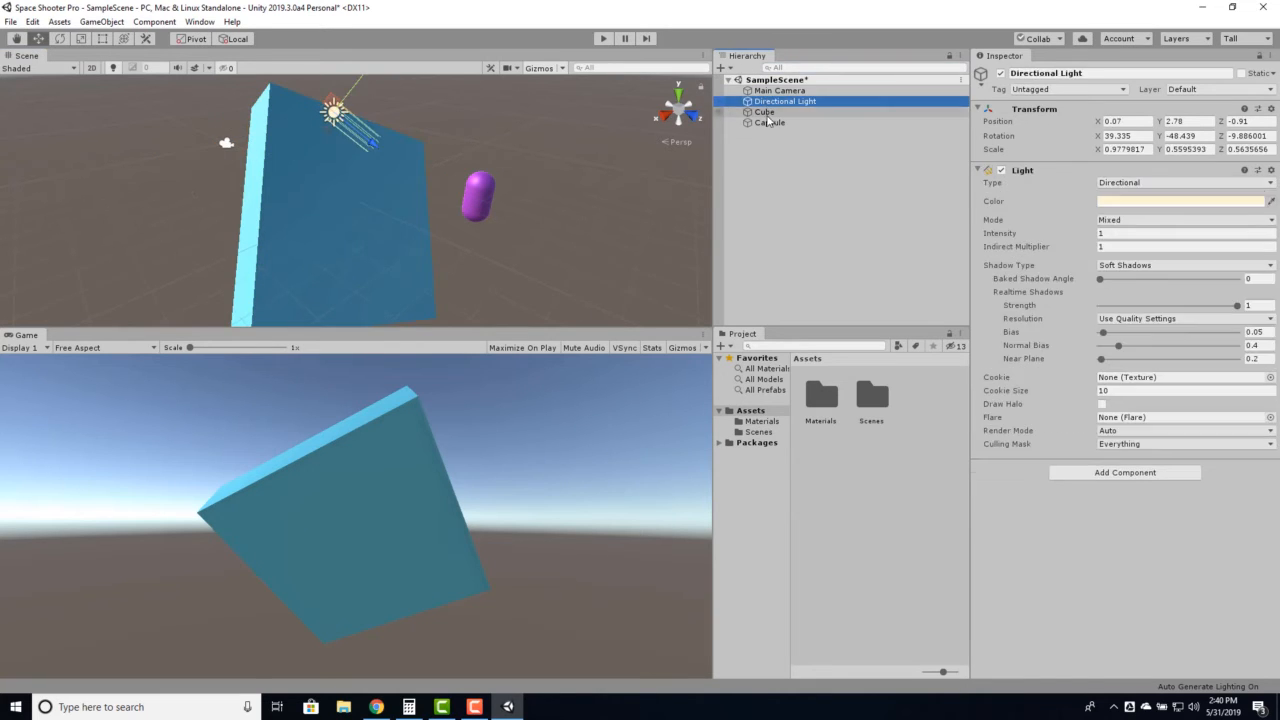
pyautogui.click(764, 112)
pyautogui.click(770, 123)
pyautogui.click(775, 111)
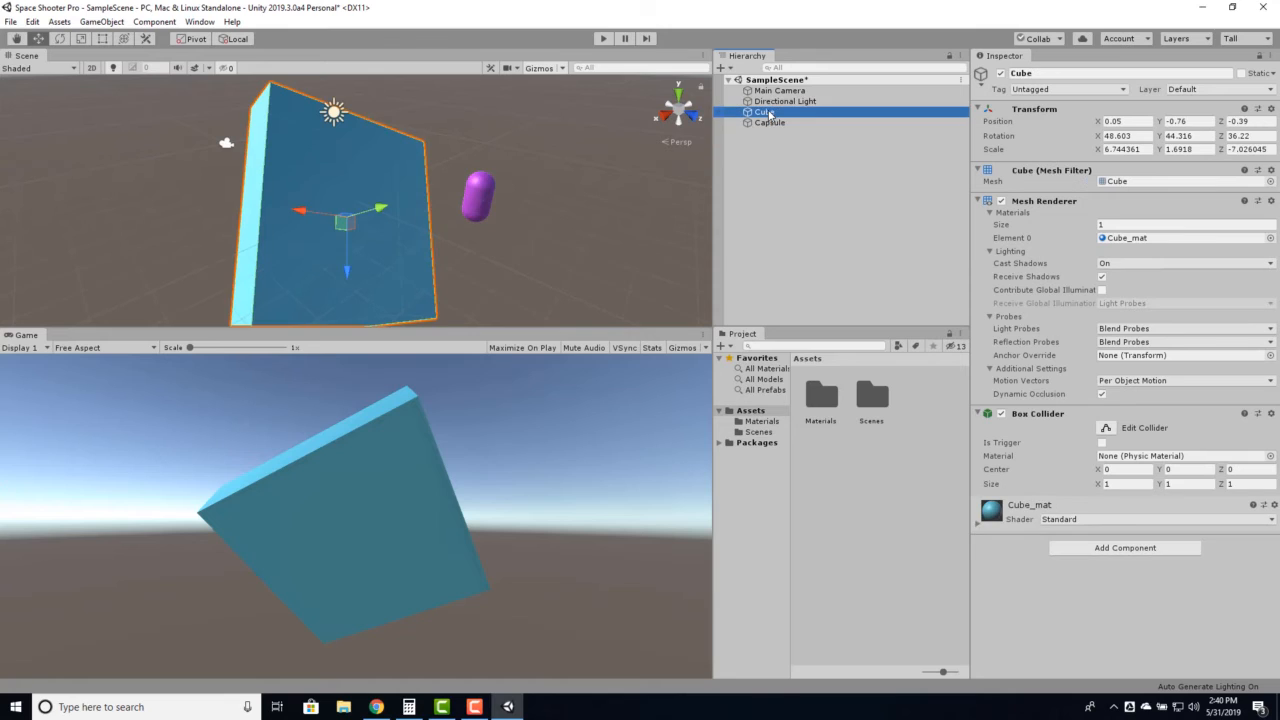
pyautogui.click(777, 103)
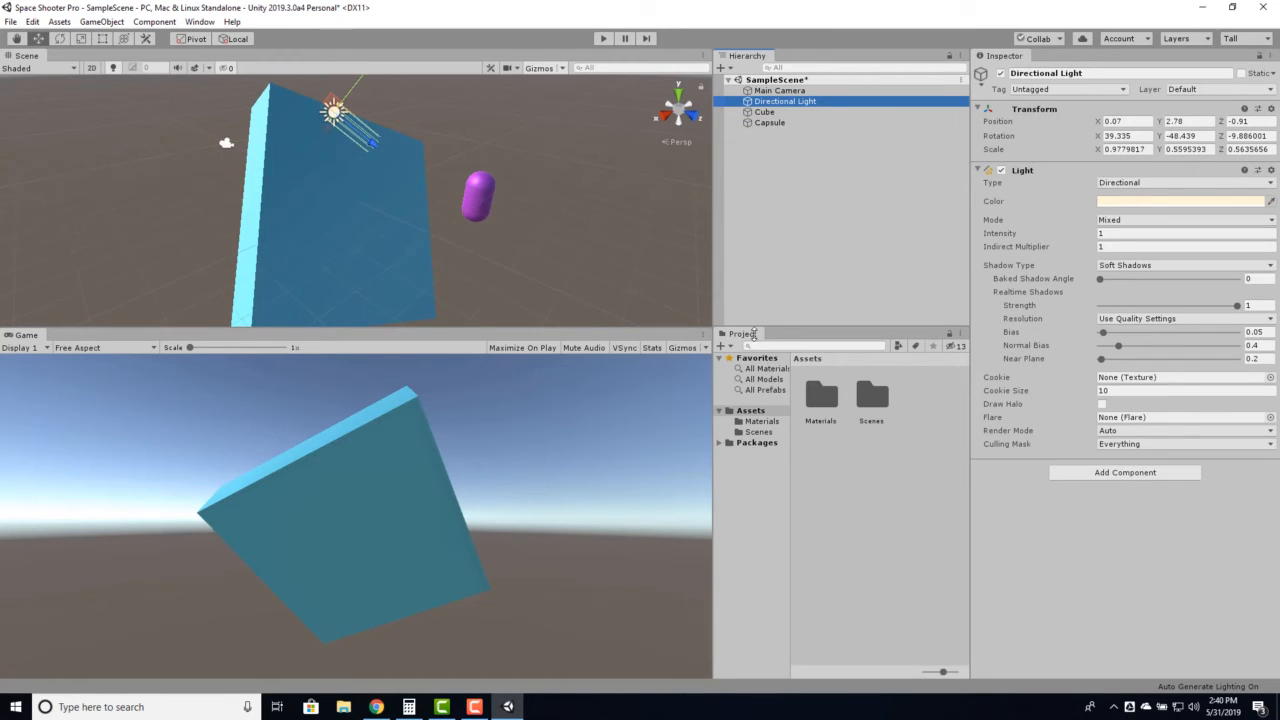
# - Open the Materials folder and examine the settings of the Cube_mat material
pyautogui.doubleClick(822, 397)
pyautogui.click(823, 398)
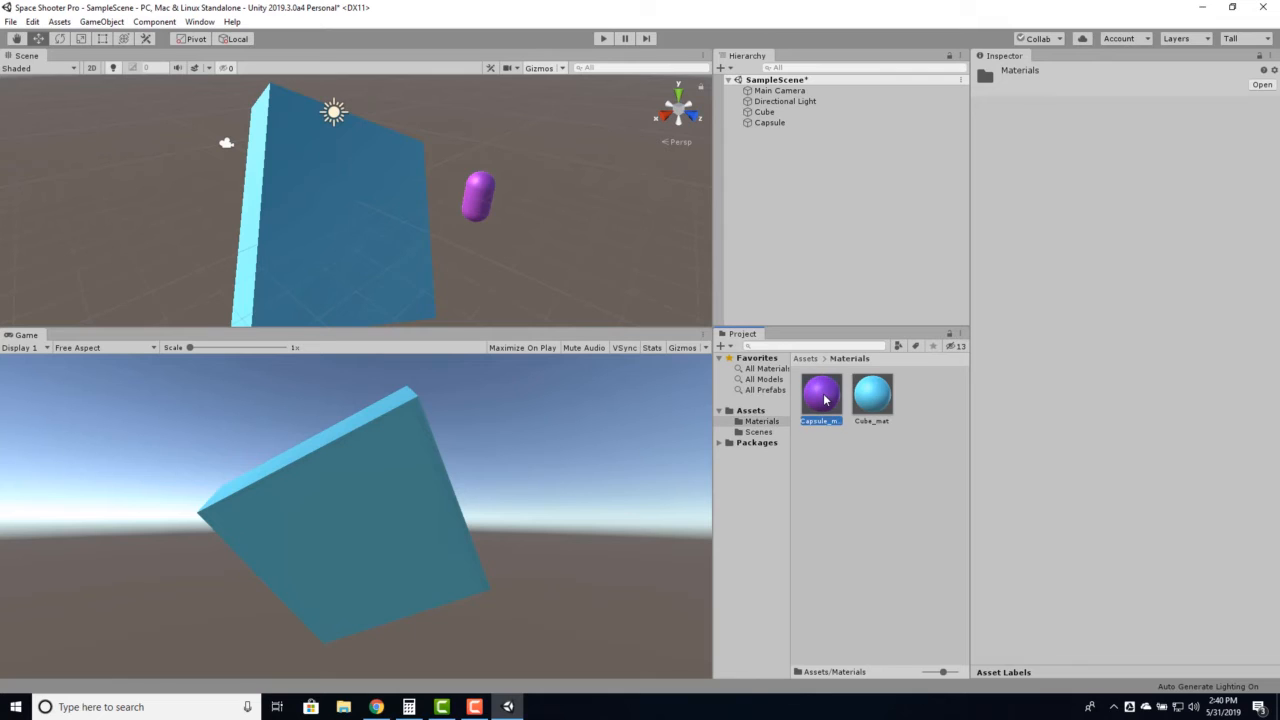
pyautogui.click(856, 401)
pyautogui.moveTo(856, 401); pyautogui.dragTo(834, 372)
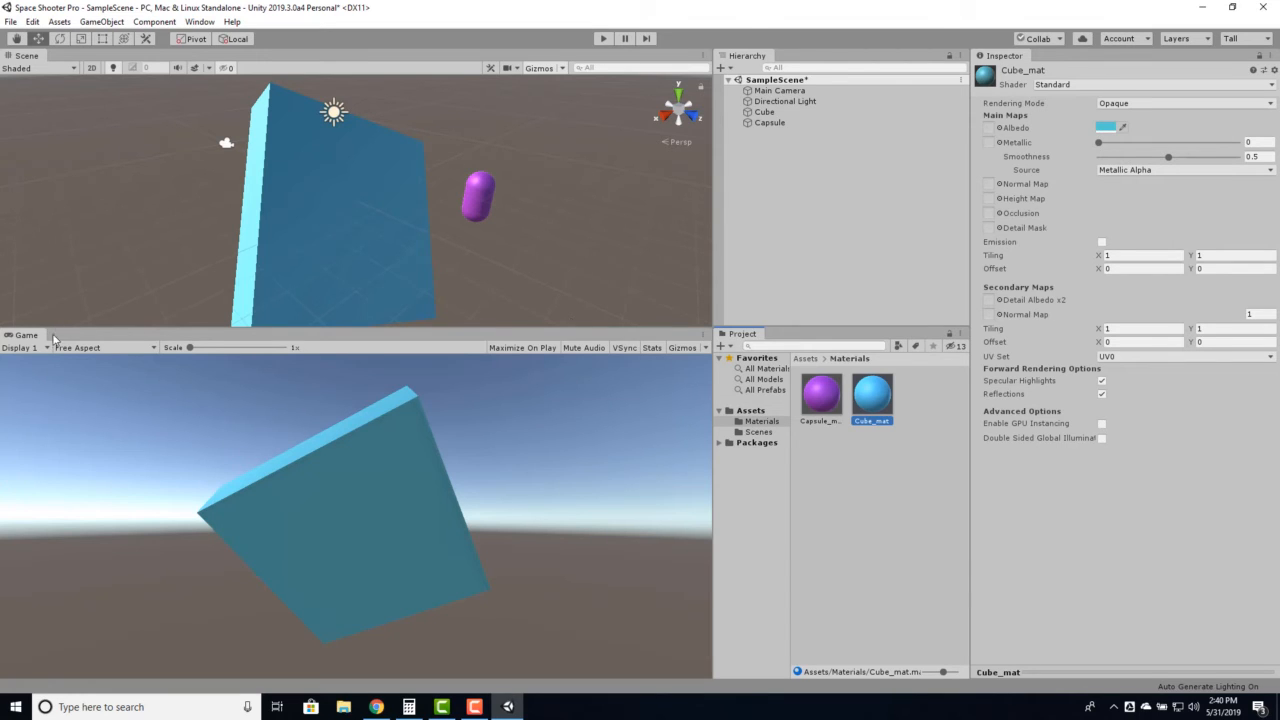
# - Dock the Game view beside the Scene view, widen it to about half of their shared area, and select the Main Camera
pyautogui.moveTo(28, 336); pyautogui.dragTo(452, 316)
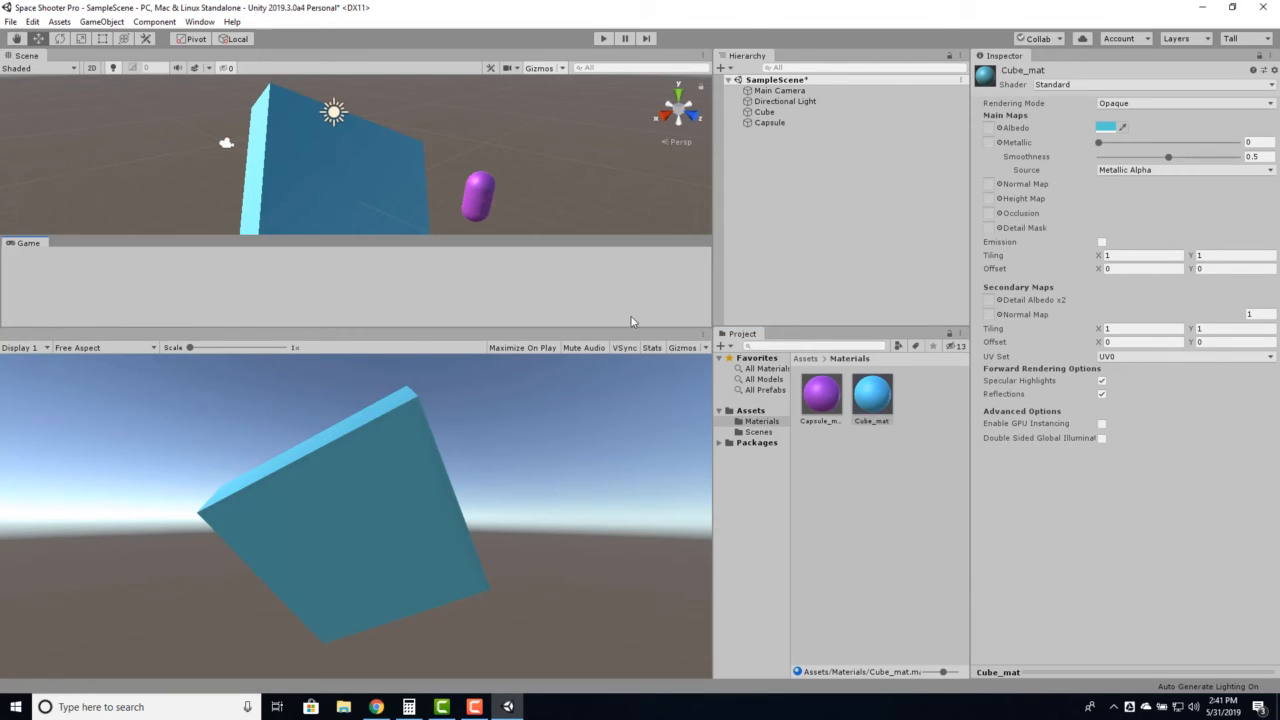
pyautogui.moveTo(631, 321); pyautogui.dragTo(672, 308)
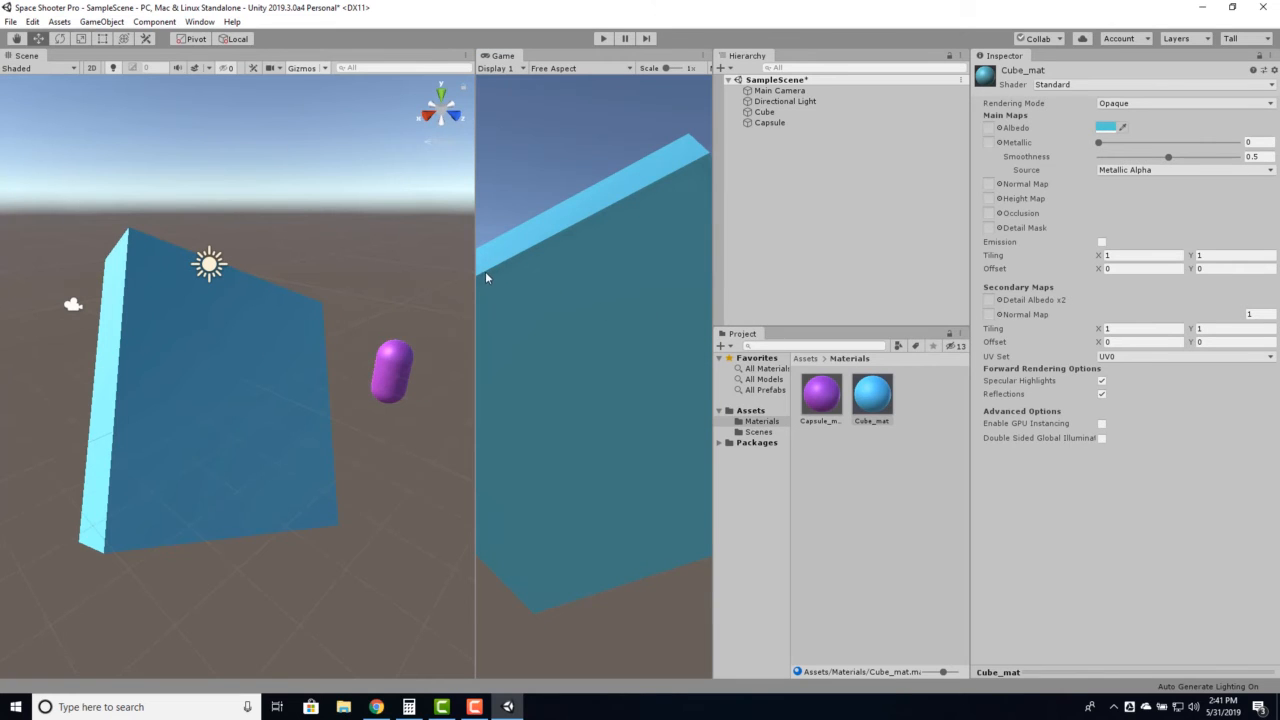
pyautogui.moveTo(474, 277); pyautogui.dragTo(360, 268)
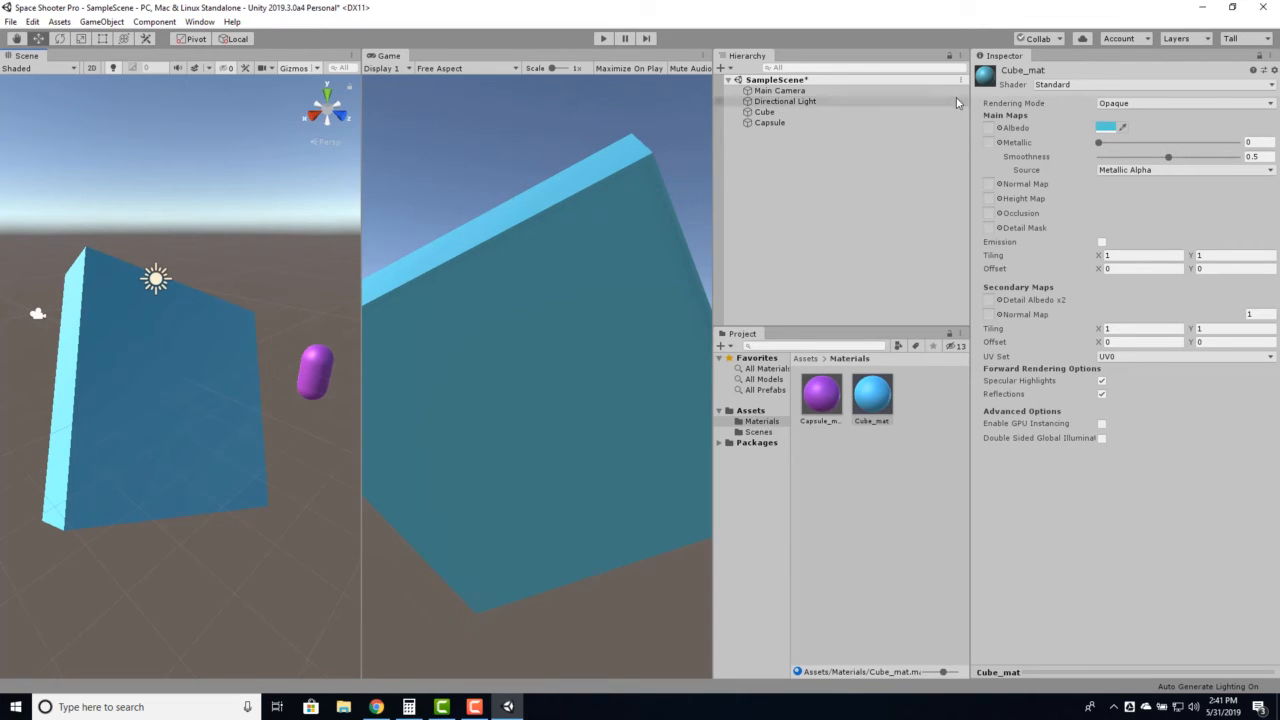
pyautogui.click(779, 90)
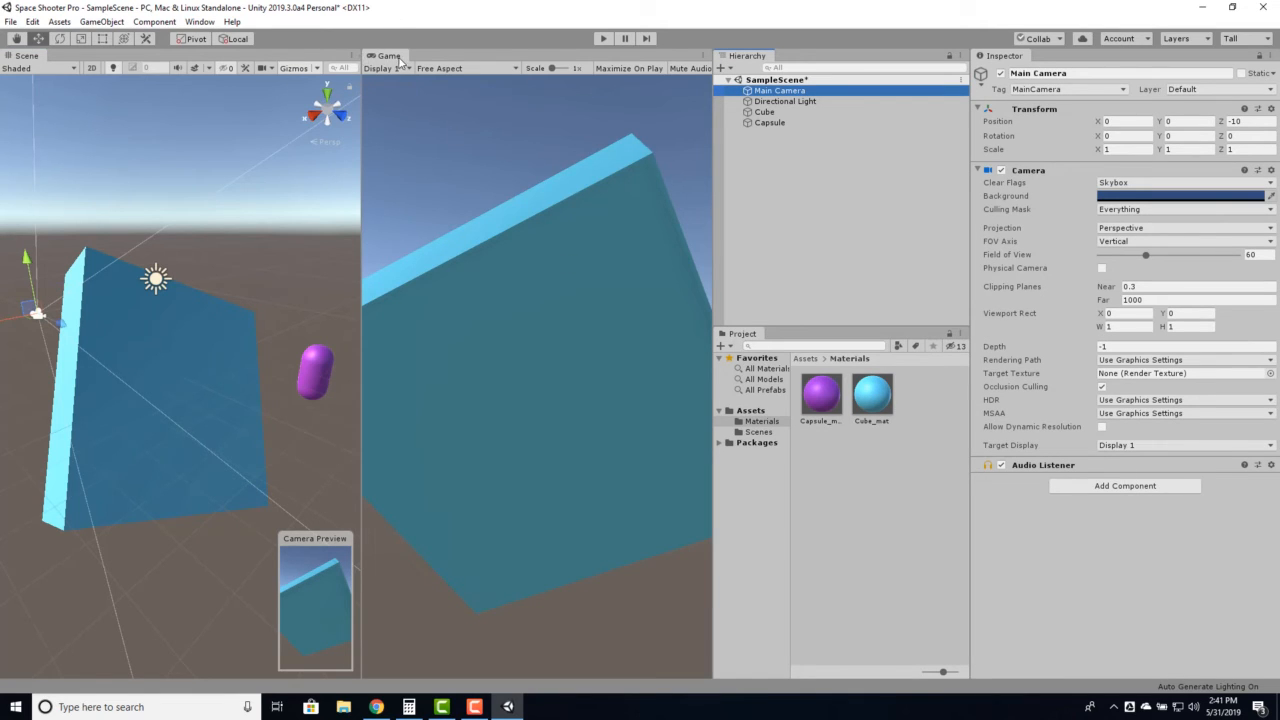
# - Dock the Game view back beneath the Scene view and enlarge it to about half the height
pyautogui.moveTo(400, 60); pyautogui.dragTo(308, 620)
pyautogui.click(313, 462)
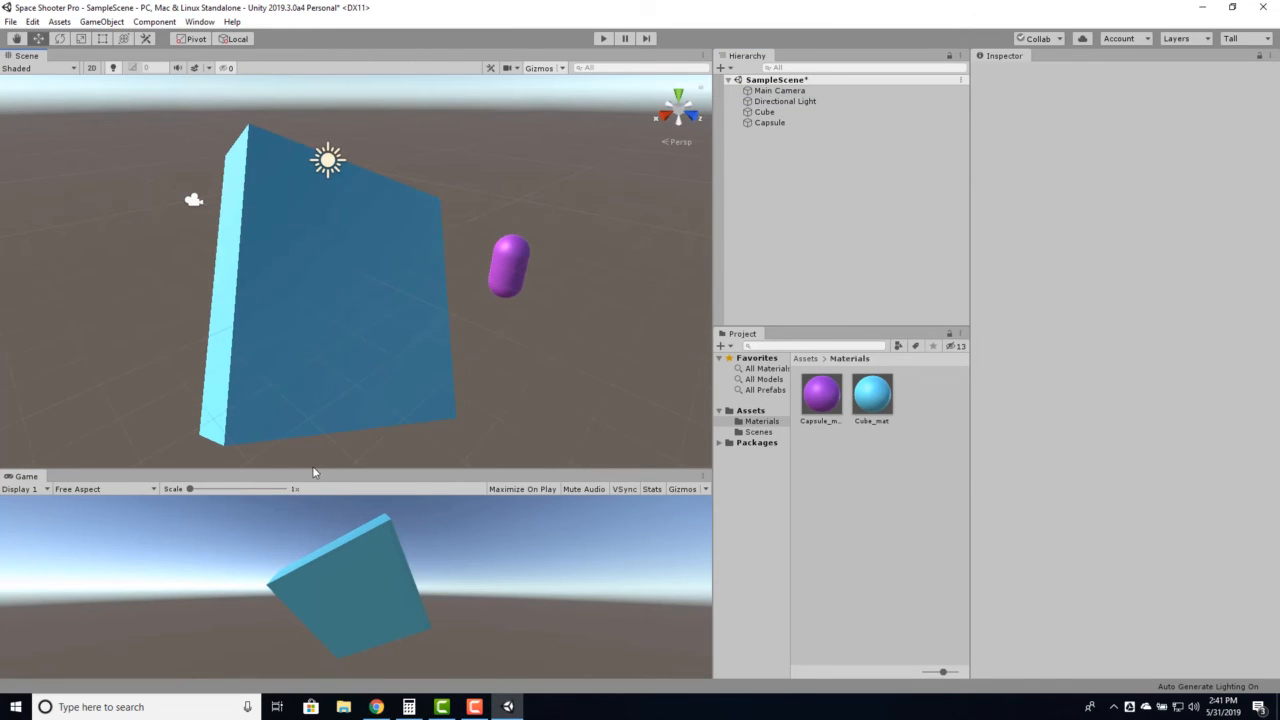
pyautogui.moveTo(313, 465); pyautogui.dragTo(347, 330)
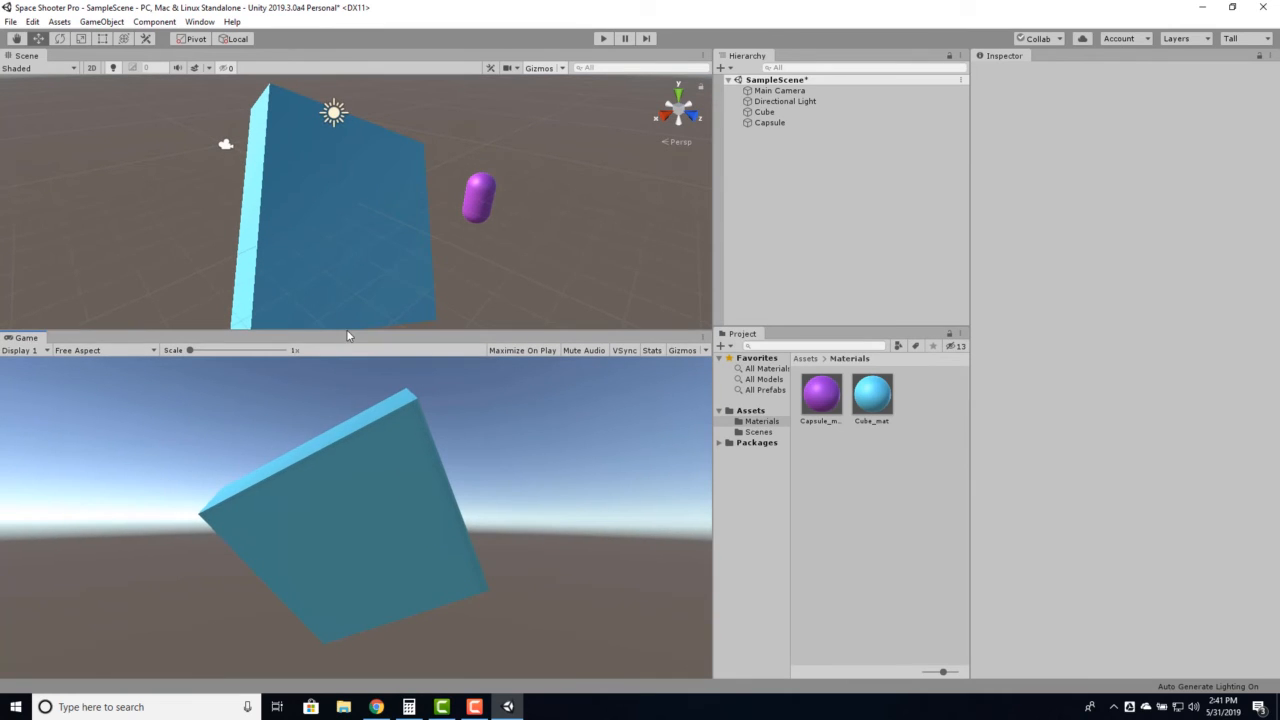
# - Compare the contents of the Scenes and Materials folders, ending in Materials
pyautogui.click(760, 432)
pyautogui.click(758, 422)
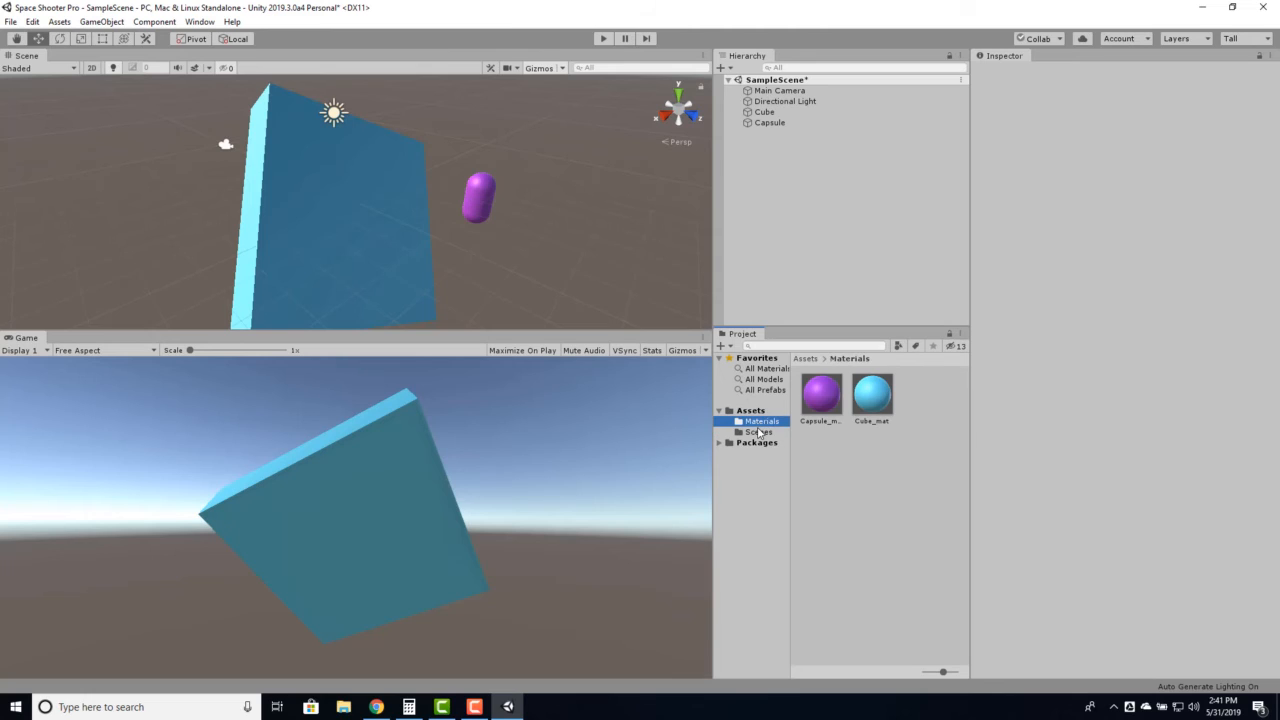
pyautogui.click(759, 432)
pyautogui.click(759, 422)
pyautogui.click(758, 434)
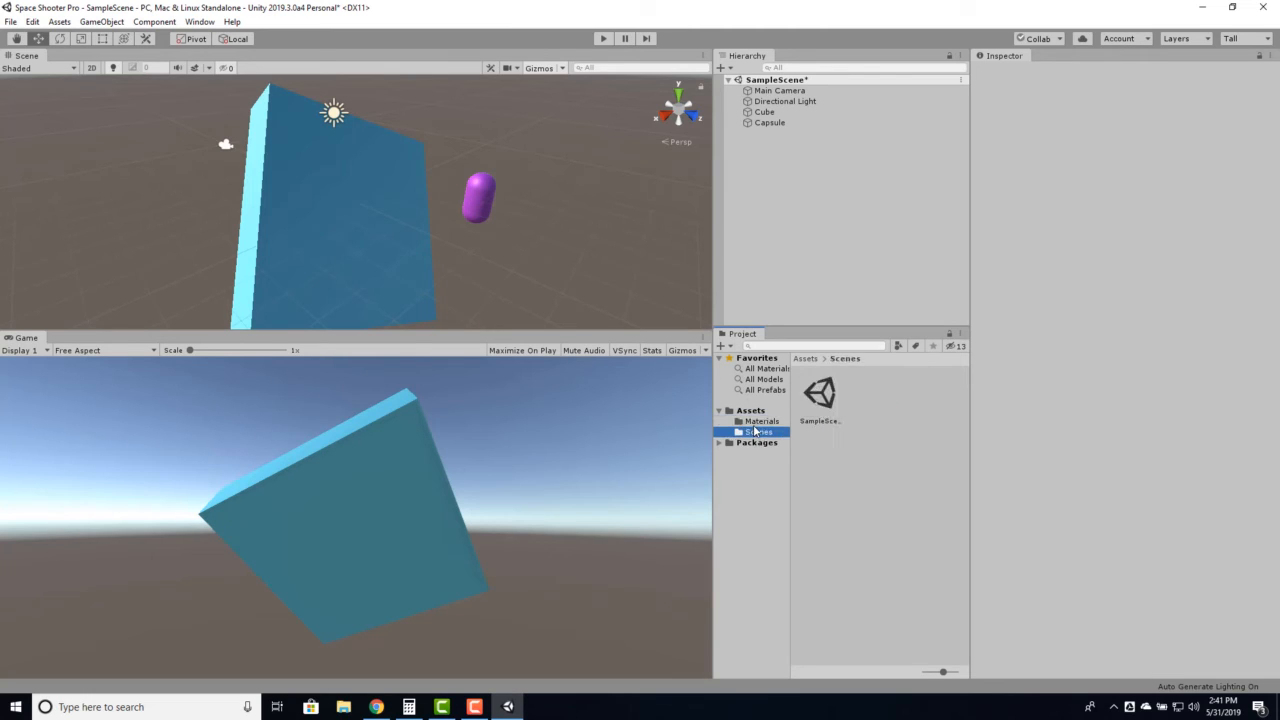
pyautogui.click(758, 423)
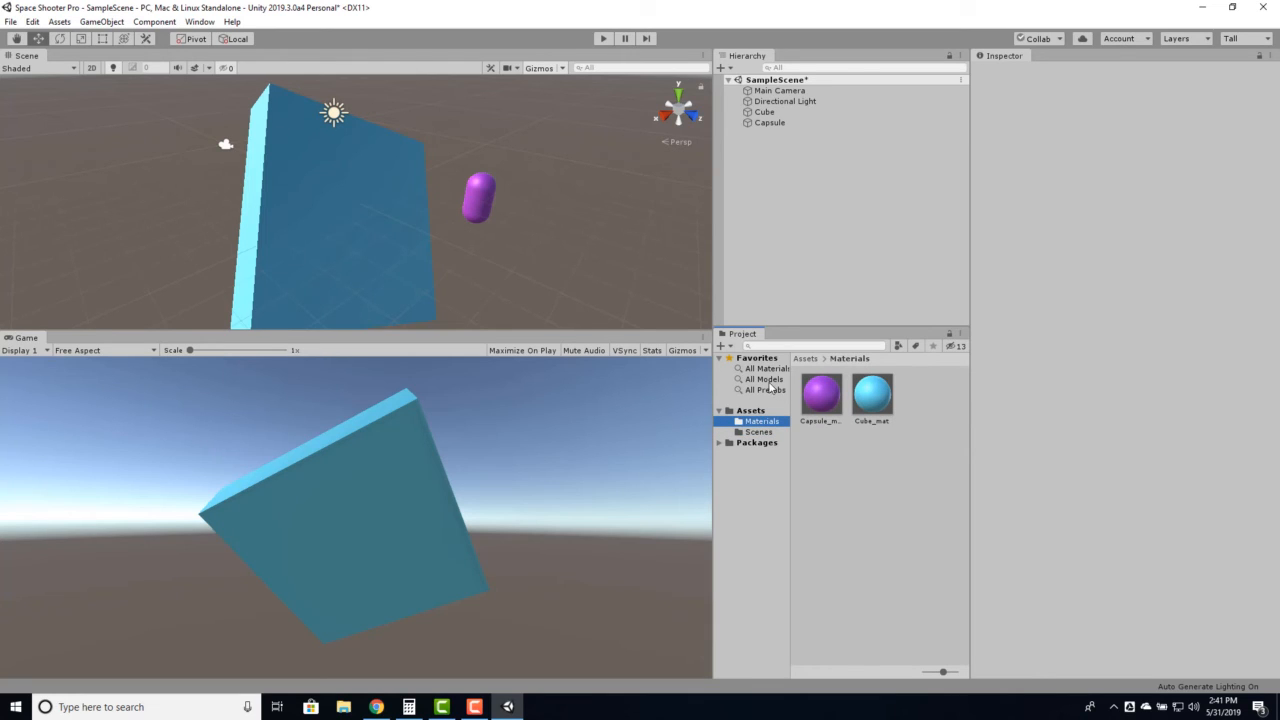
# - Switch the Project panel to One Column Layout and expand its Materials and Scenes folders
pyautogui.click(960, 340)
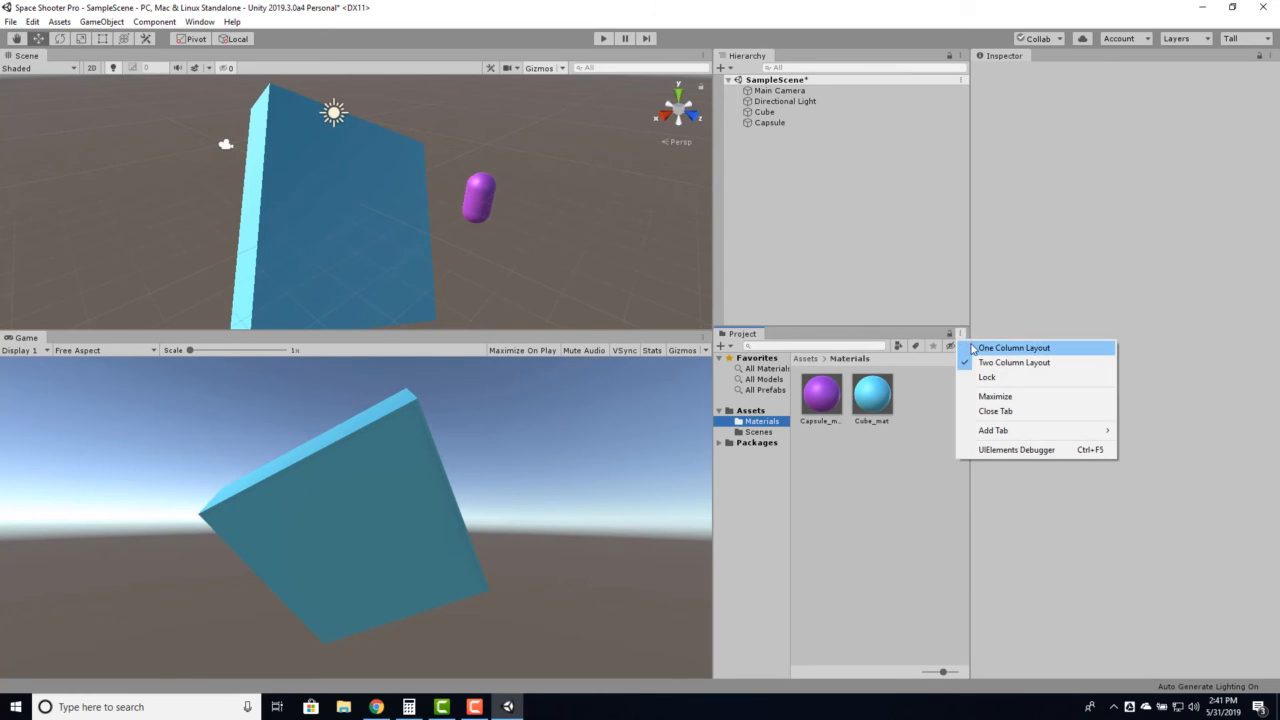
pyautogui.click(985, 346)
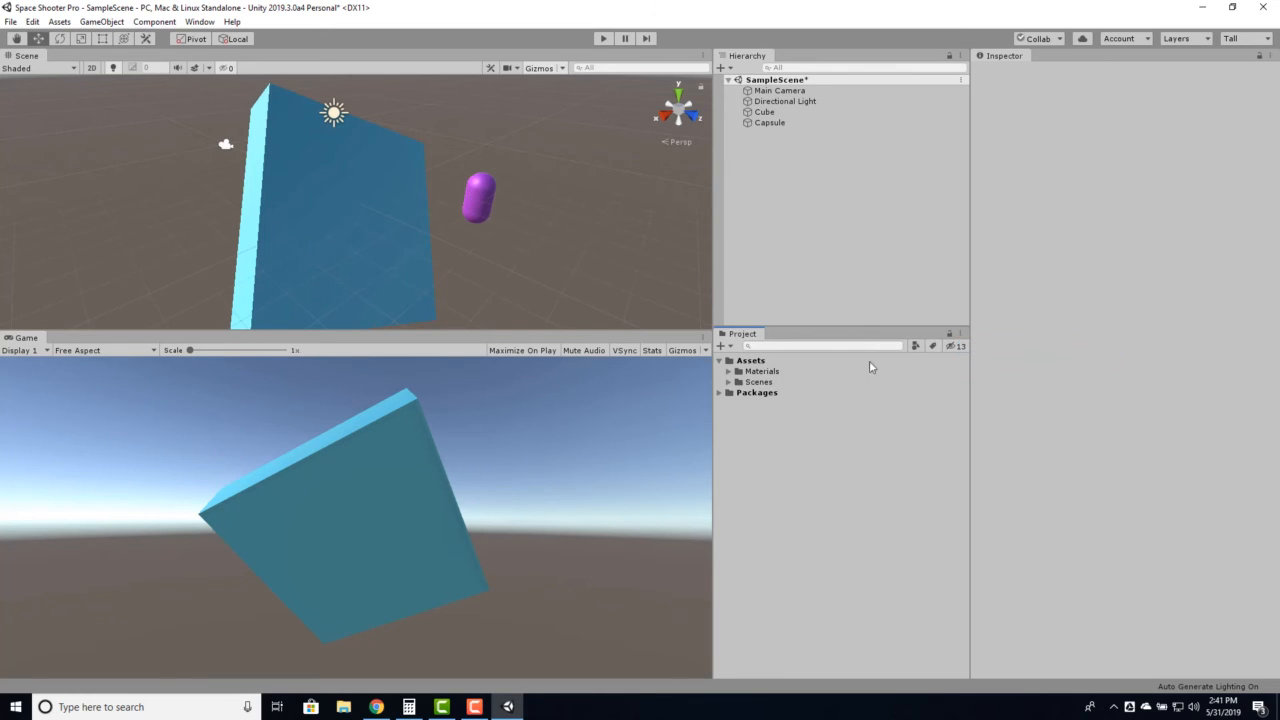
pyautogui.click(728, 371)
pyautogui.click(728, 403)
# - Examine the Materials and Scenes folders in the single-column asset tree, ending with SampleScene selected under its existing name
pyautogui.click(795, 414)
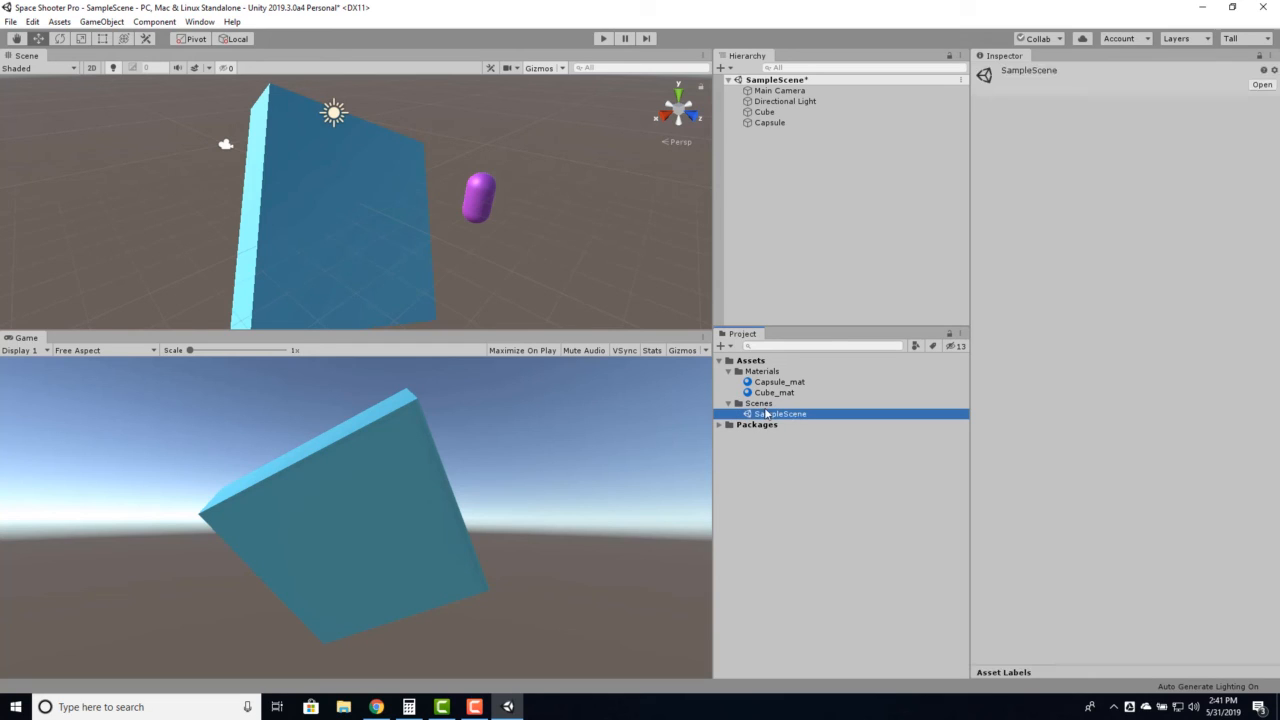
pyautogui.click(760, 376)
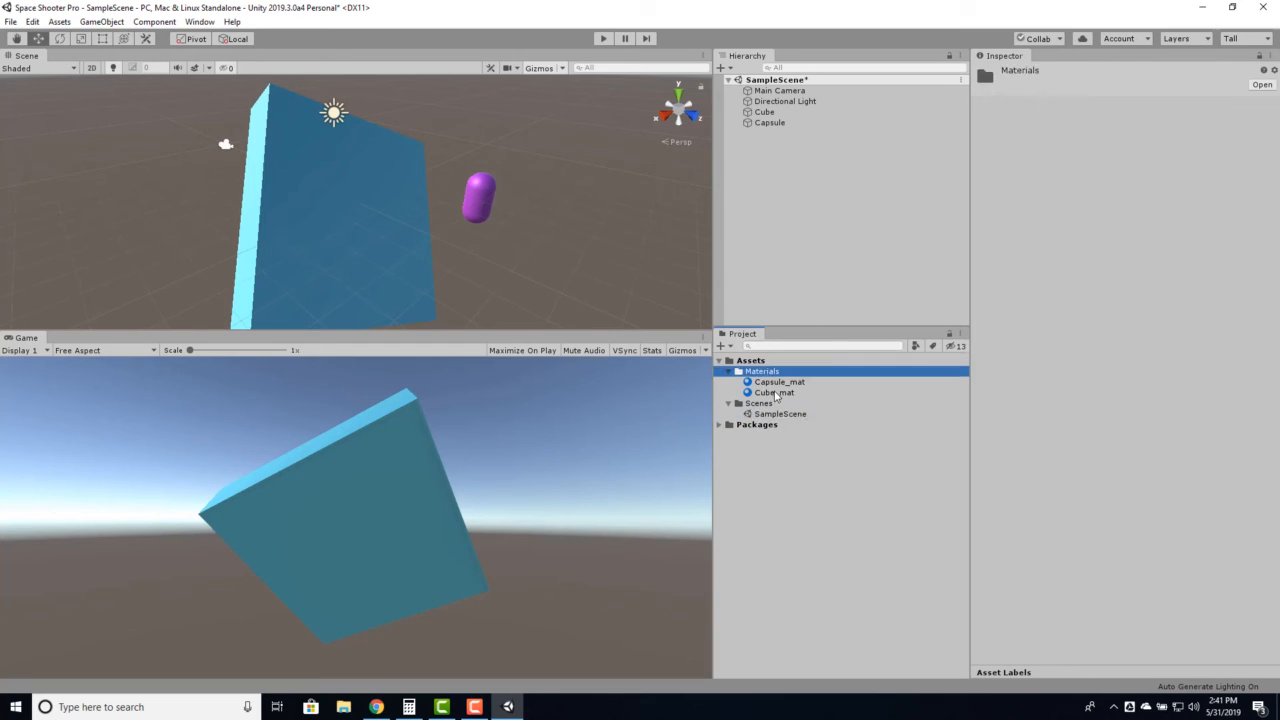
pyautogui.click(760, 405)
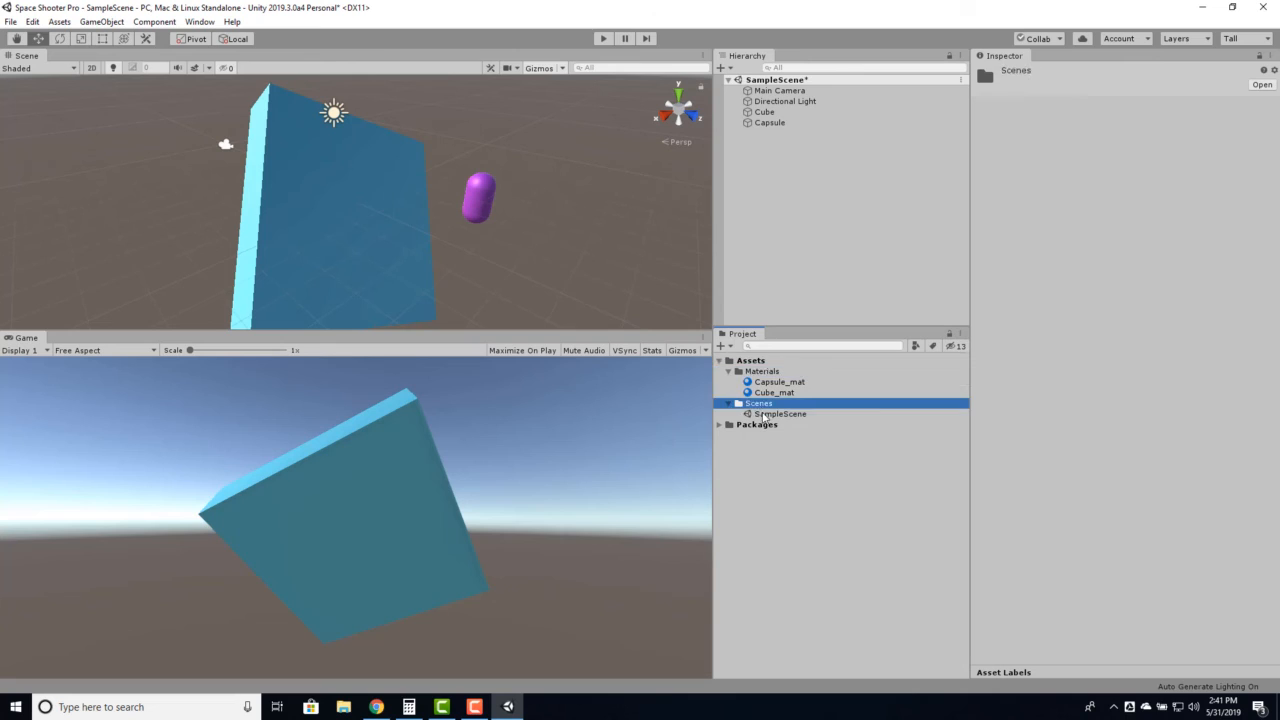
pyautogui.click(763, 415)
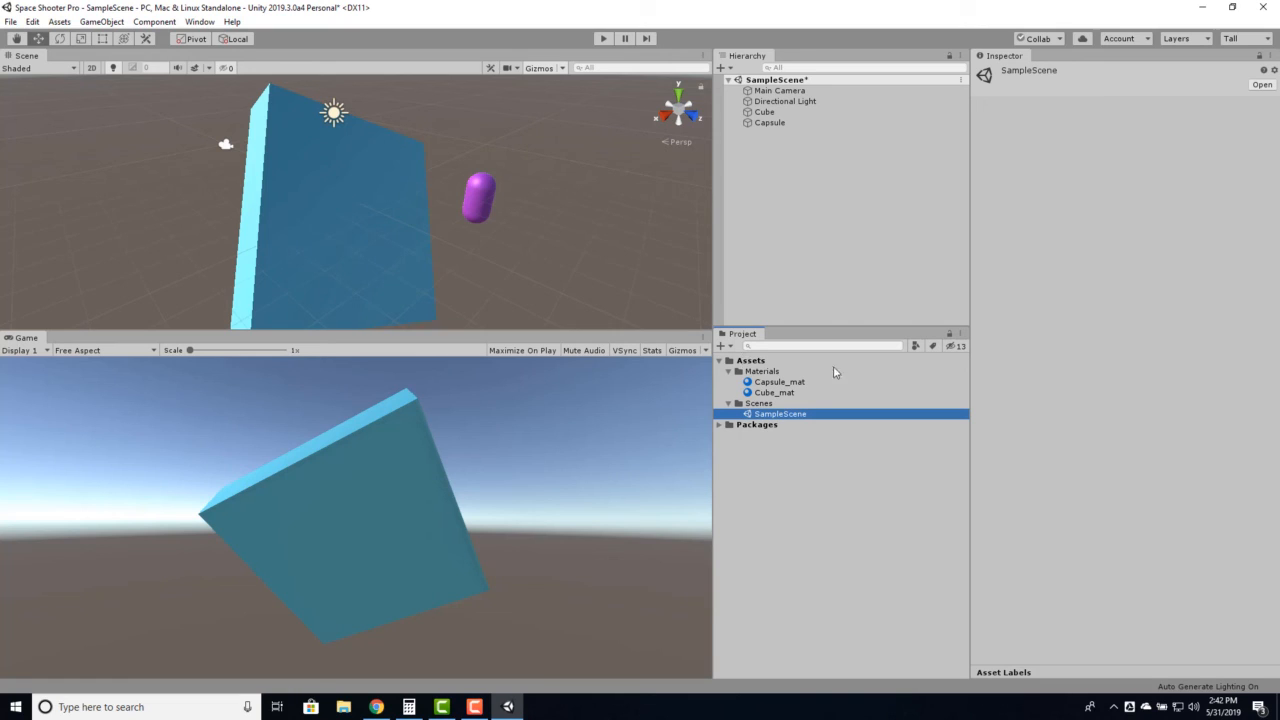
pyautogui.click(785, 414)
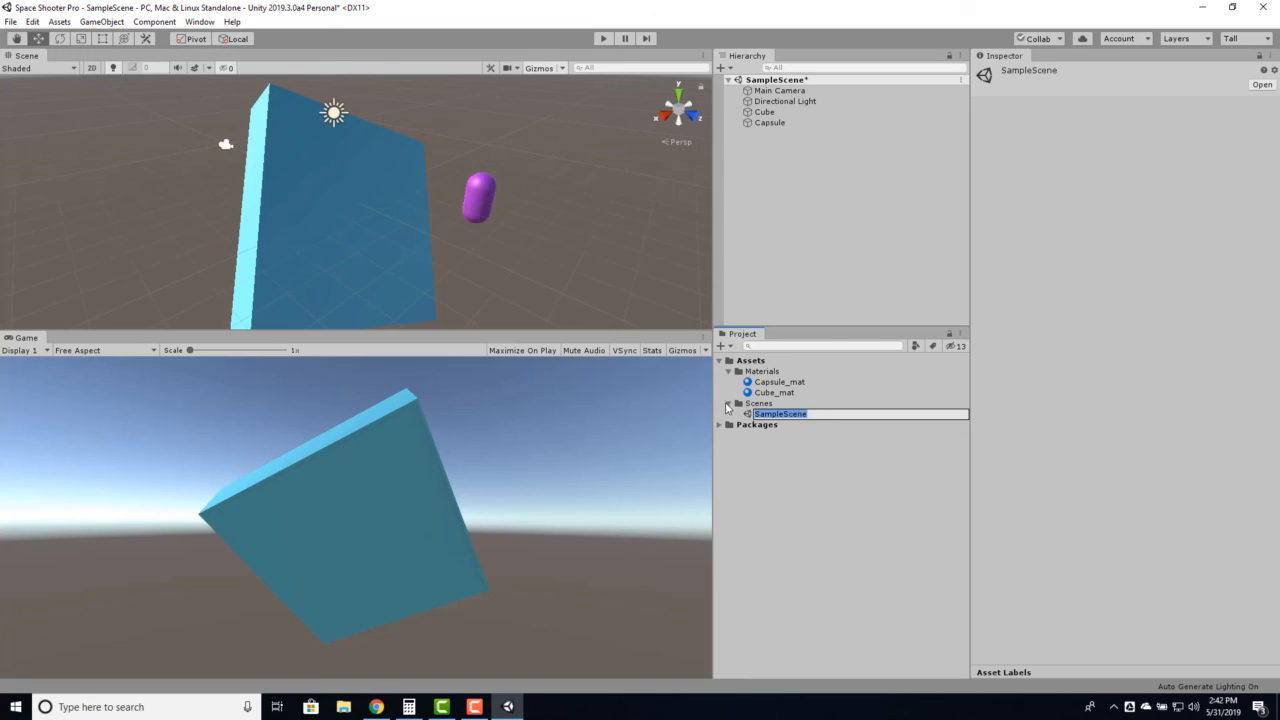
pyautogui.press('Return')
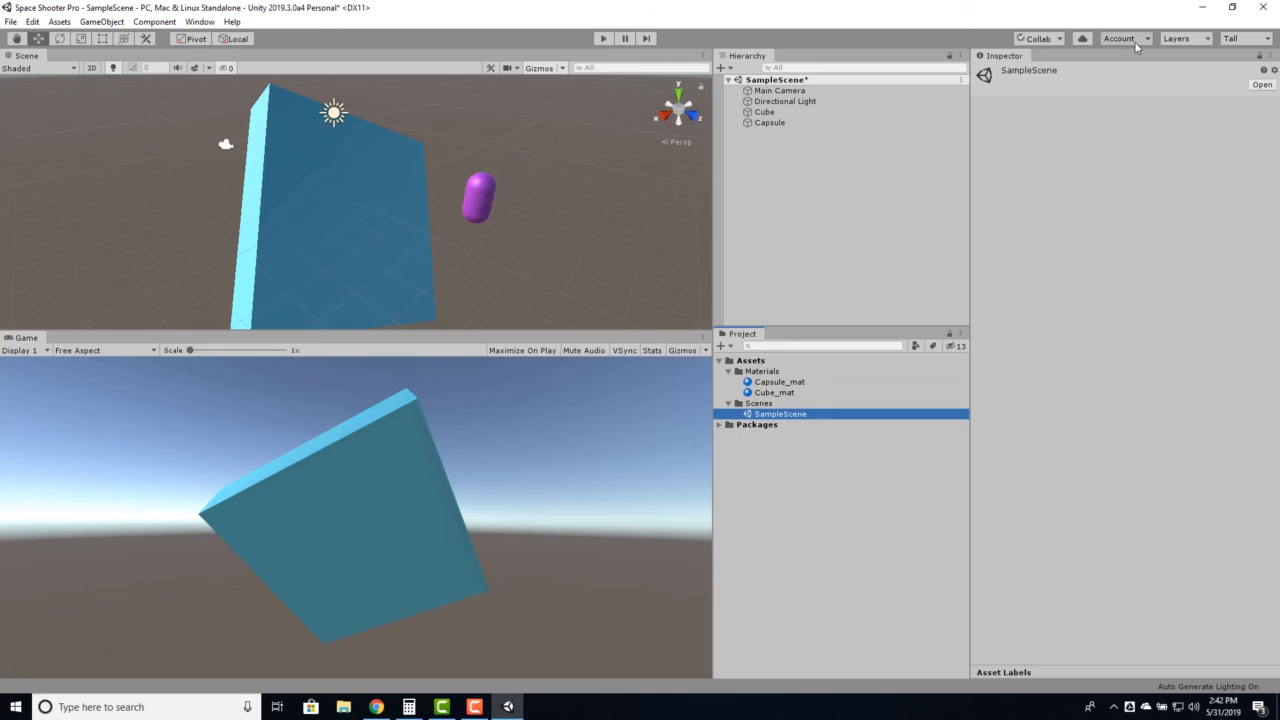
# - Save the current editor arrangement as a new layout named "Professional Layout"
pyautogui.click(1248, 41)
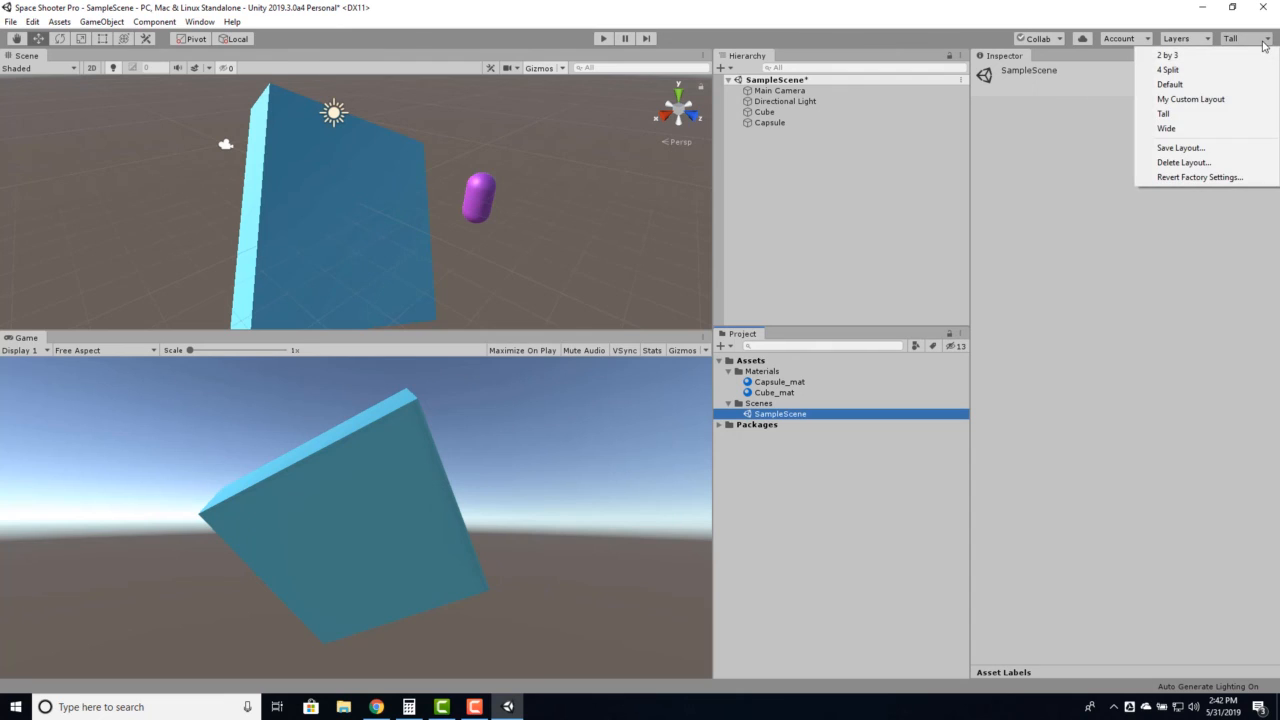
pyautogui.click(1185, 148)
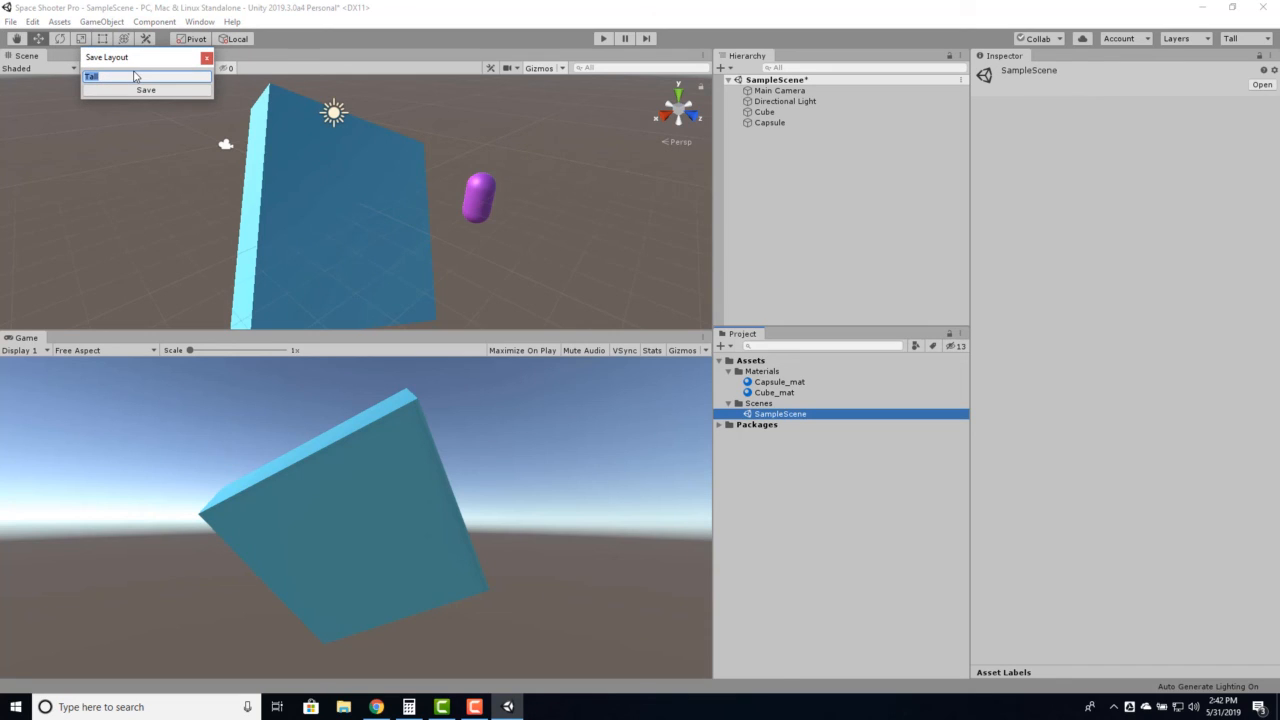
pyautogui.write('Professional Layout')
pyautogui.press('Return')
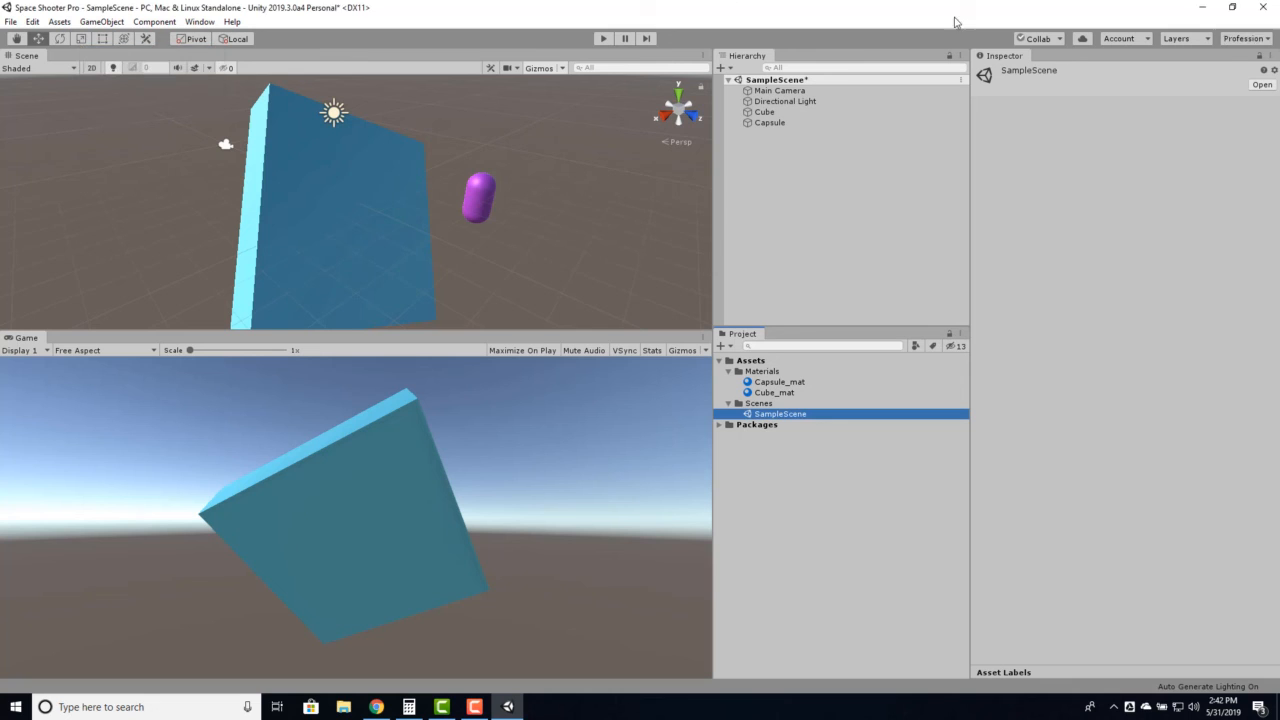
# - Test the saved layout by switching the editor to Default and back to Professional Layout
pyautogui.click(1245, 38)
pyautogui.click(1209, 86)
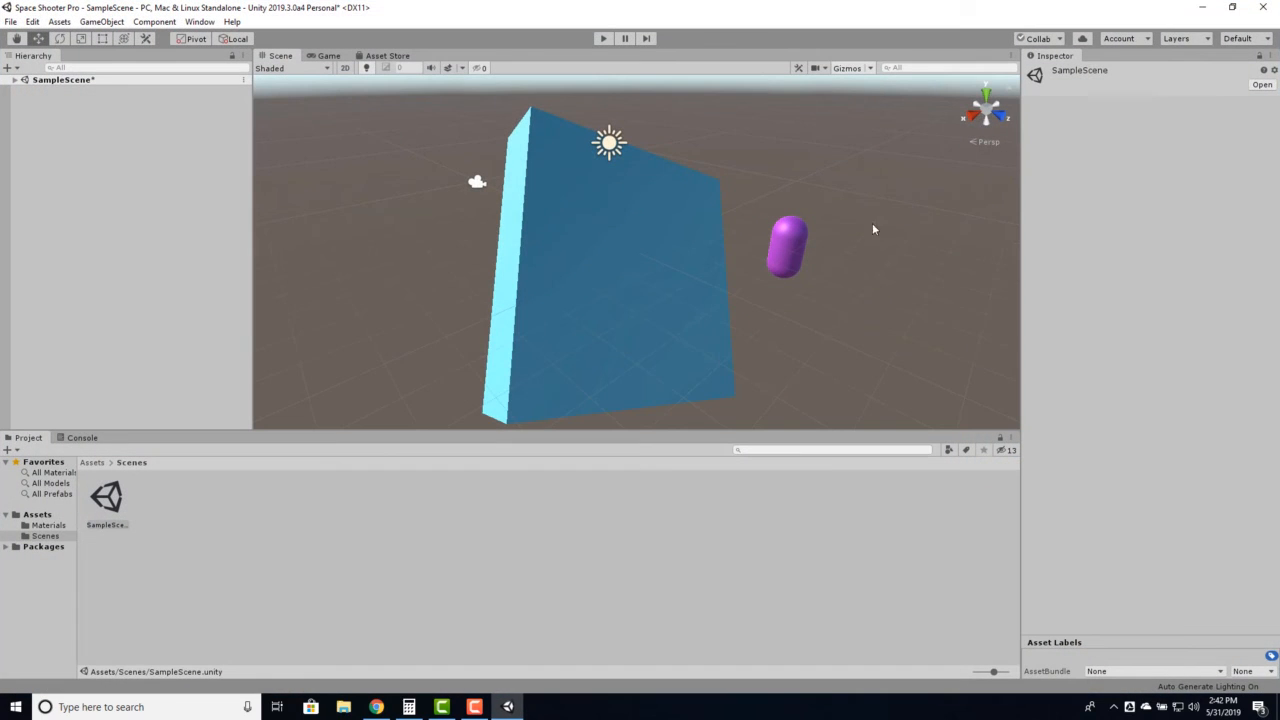
pyautogui.click(1243, 38)
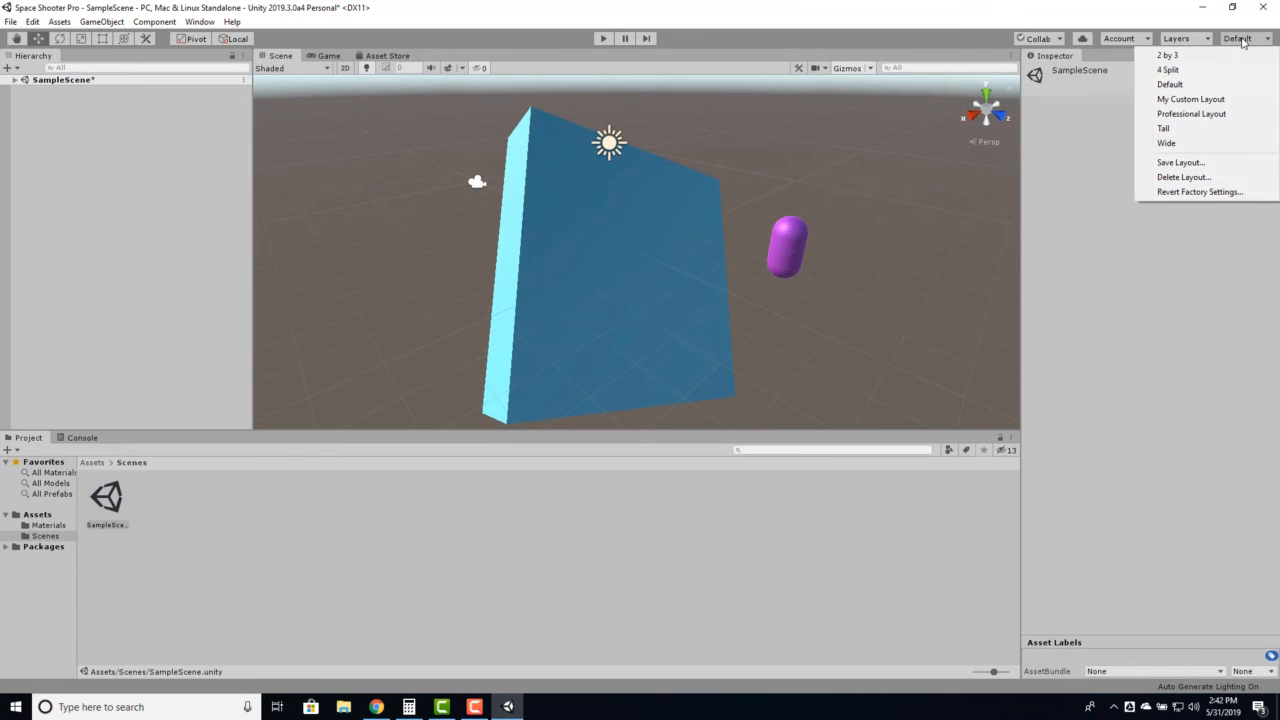
pyautogui.click(1190, 114)
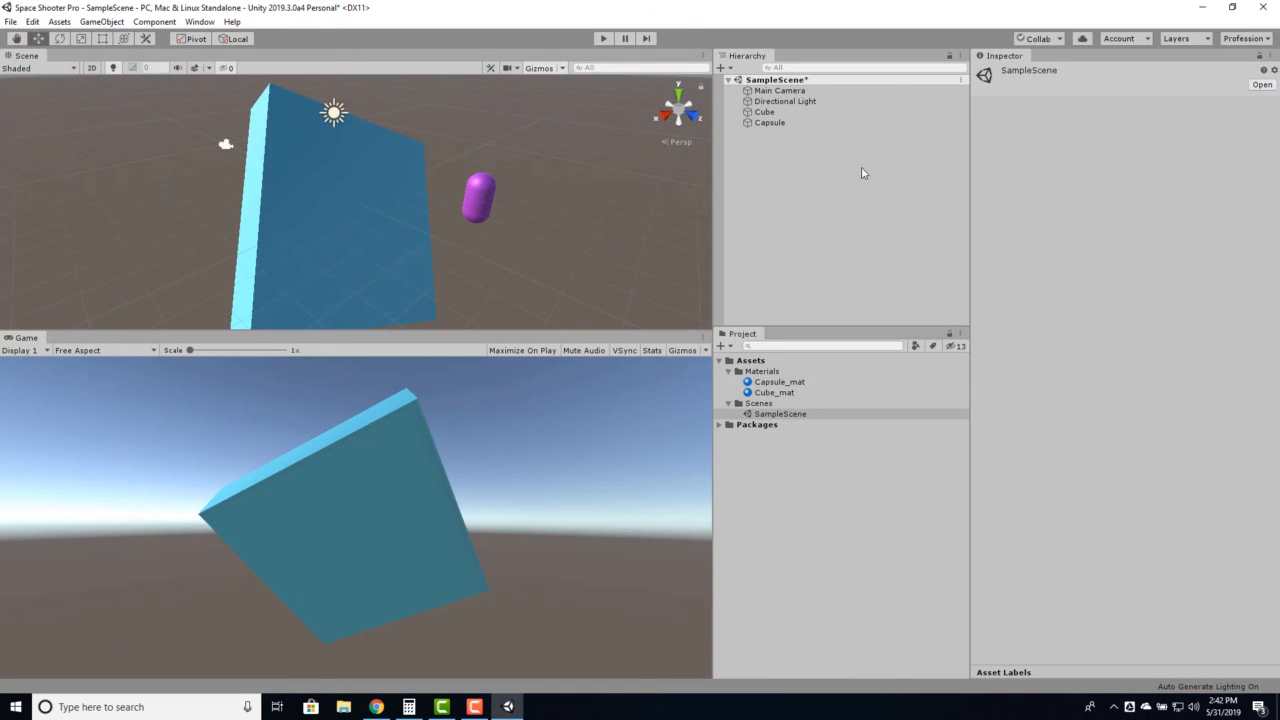